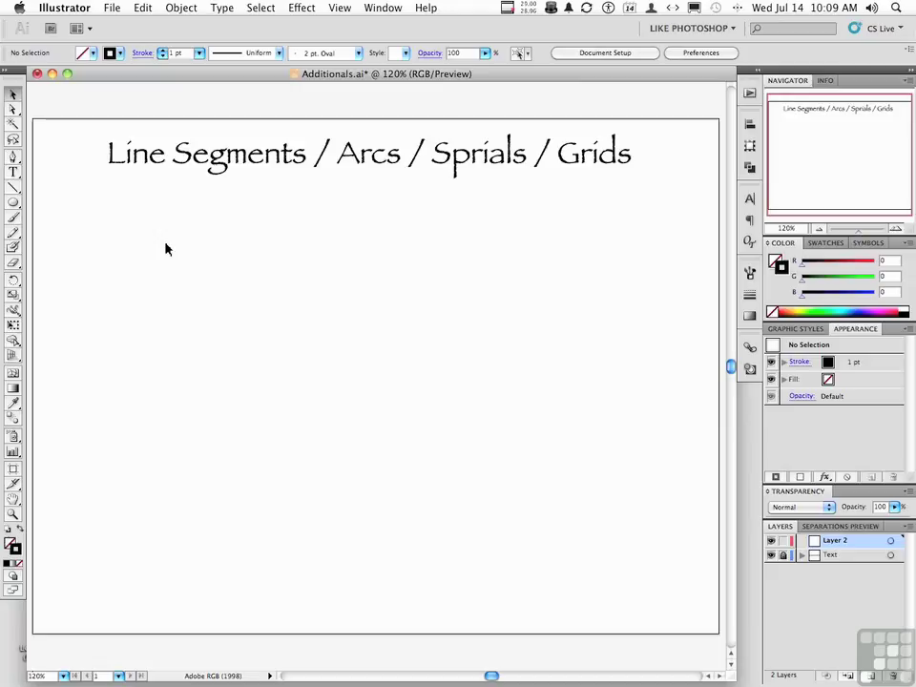
Tear off the line, arc, spiral and grid tool group into a floating panel.
left_click(16, 155)
left_click(14, 188)
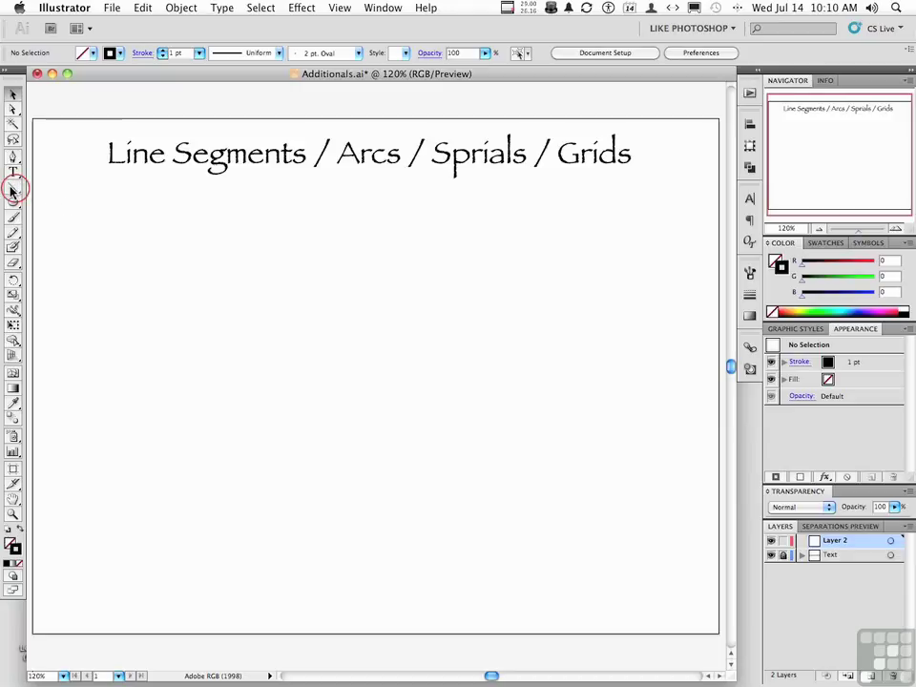
left_click(13, 190)
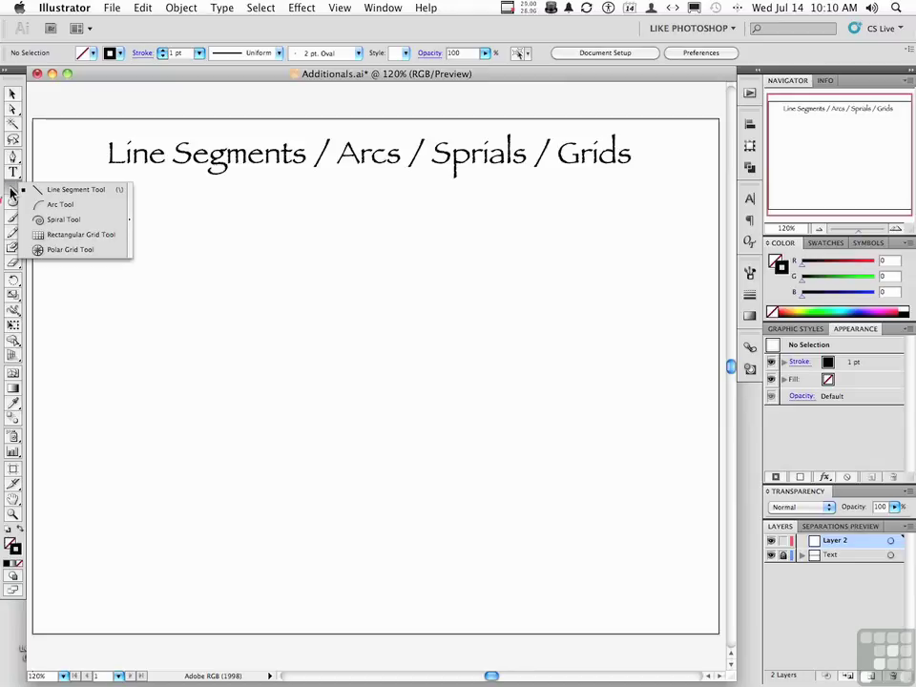
left_click(131, 222)
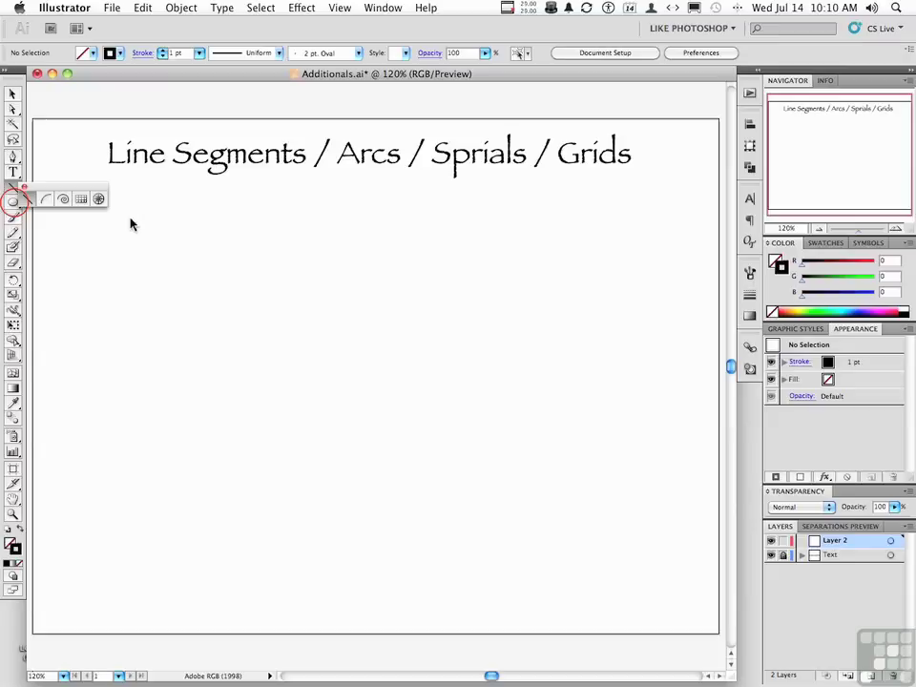
Draw three practice lines (gently sloping, horizontal, steep diagonal), then select them all.
left_click_drag(82, 195, 363, 187)
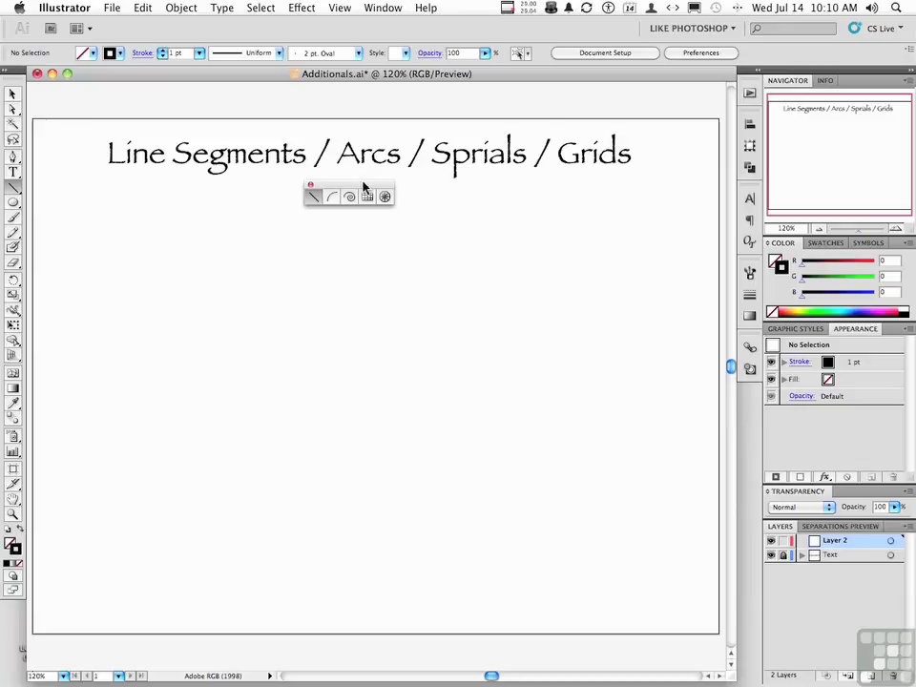
mouse_move(214, 234)
left_mouse_down()
mouse_move(268, 264)
mouse_move(409, 275)
left_mouse_up()
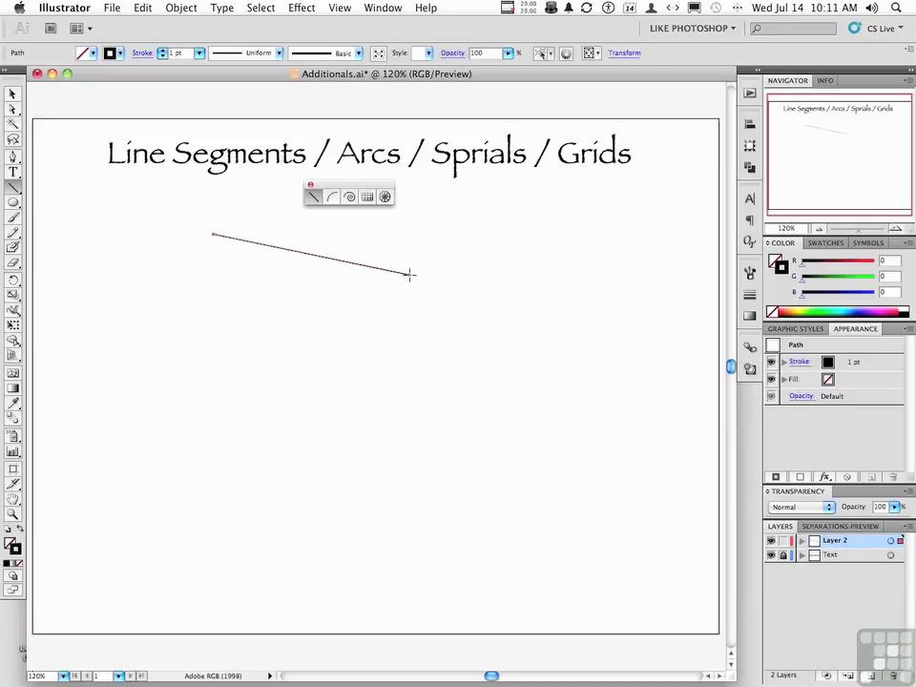
left_click_drag(175, 310, 388, 324)
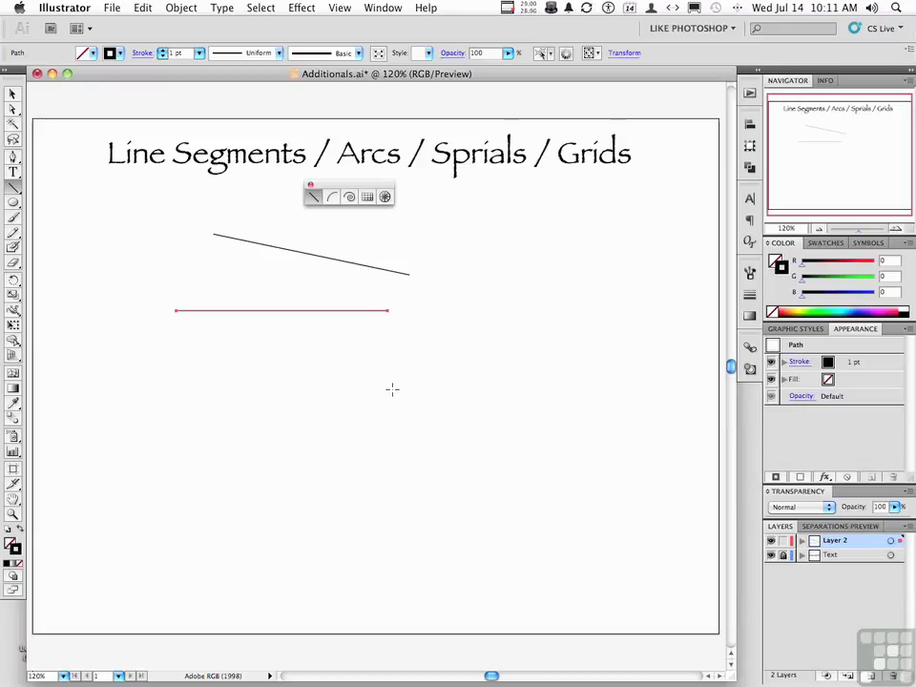
left_click_drag(368, 388, 466, 346)
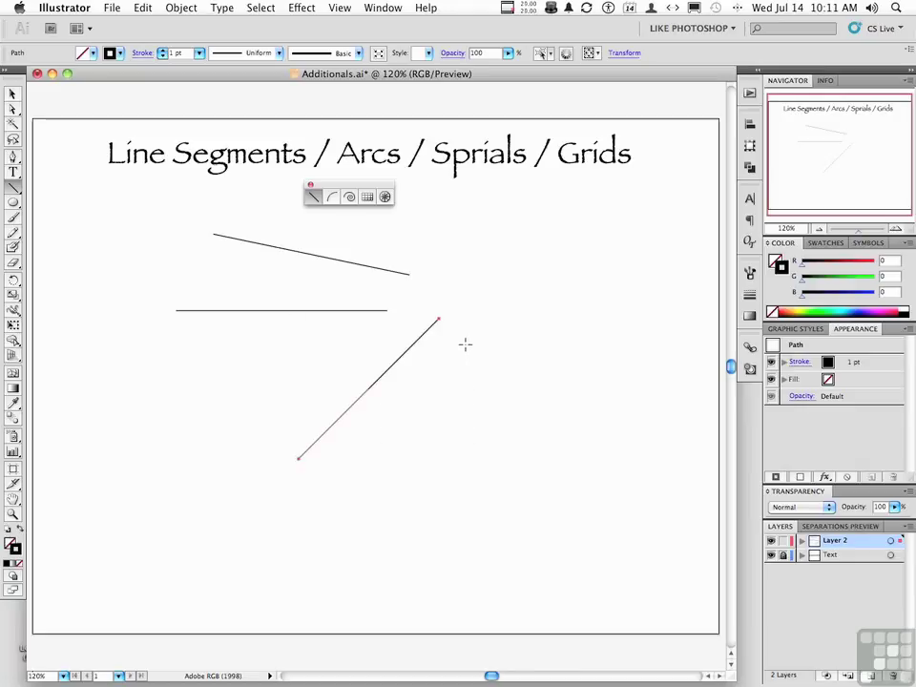
key("super+a")
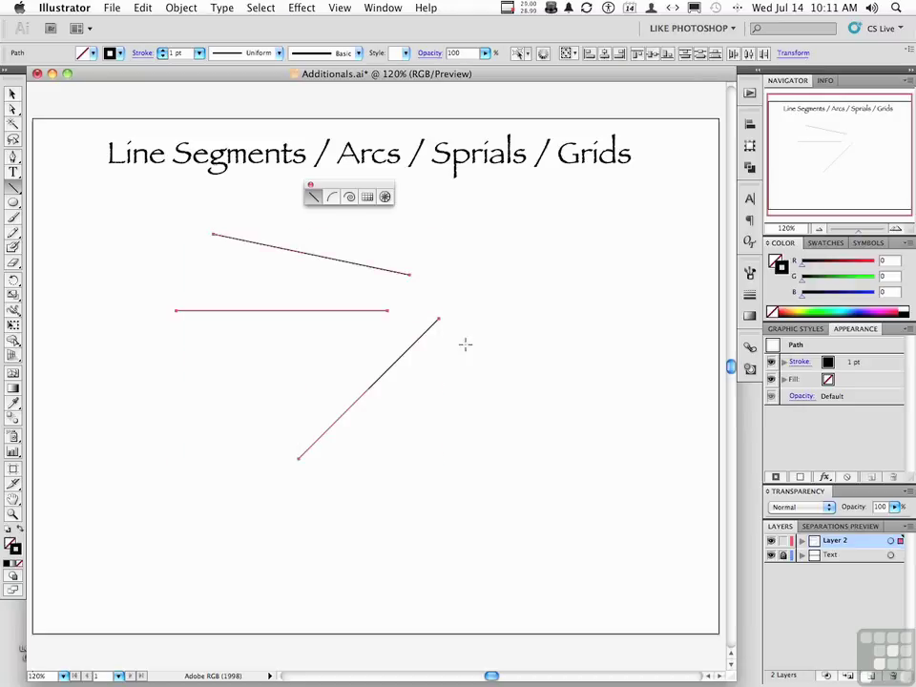
Delete the three lines and drag a single Arc left of the page centre.
key("Delete")
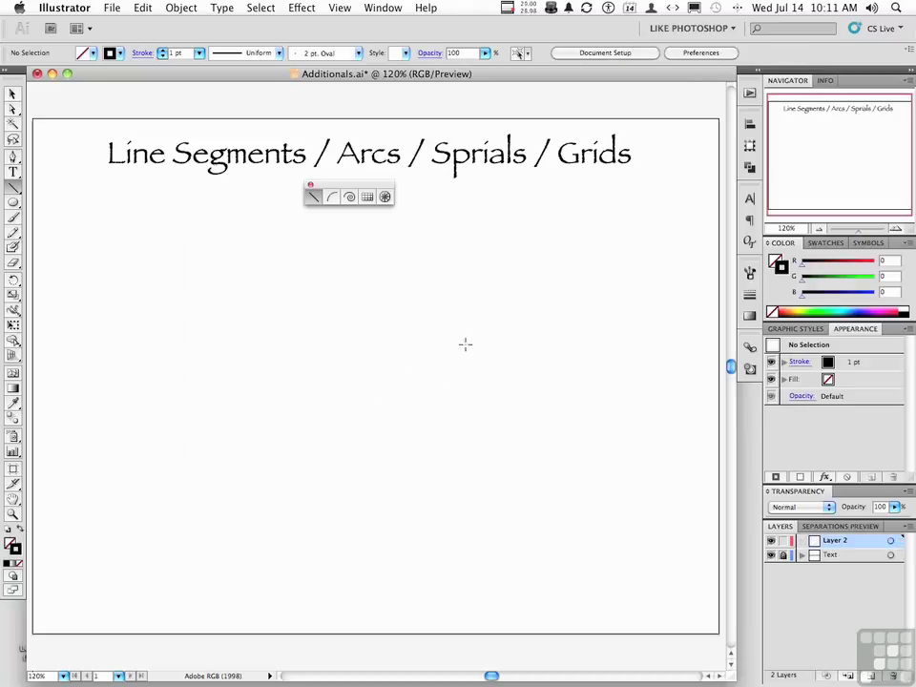
left_click(333, 198)
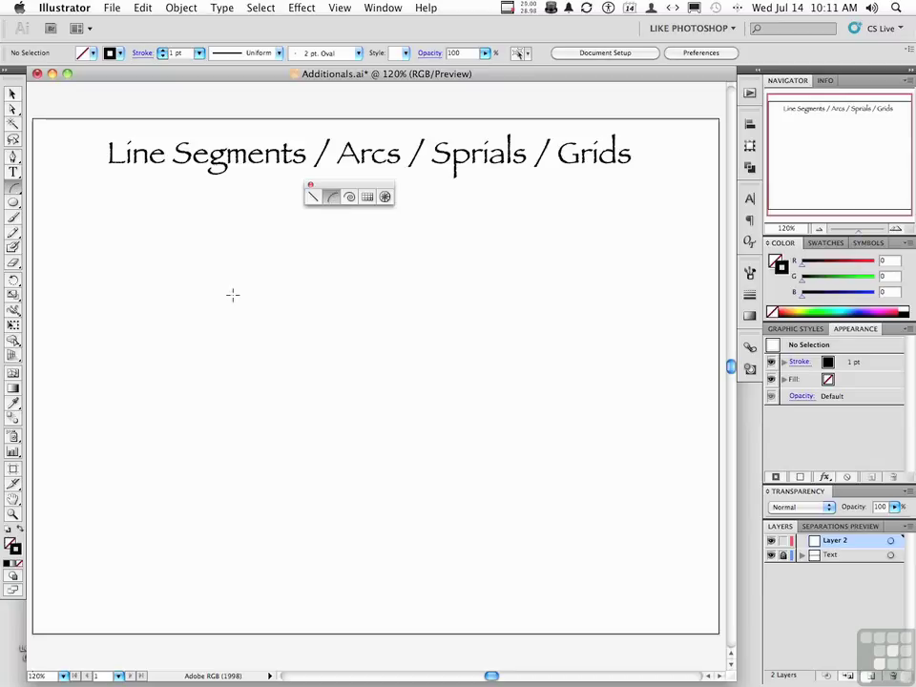
left_click_drag(226, 295, 299, 406)
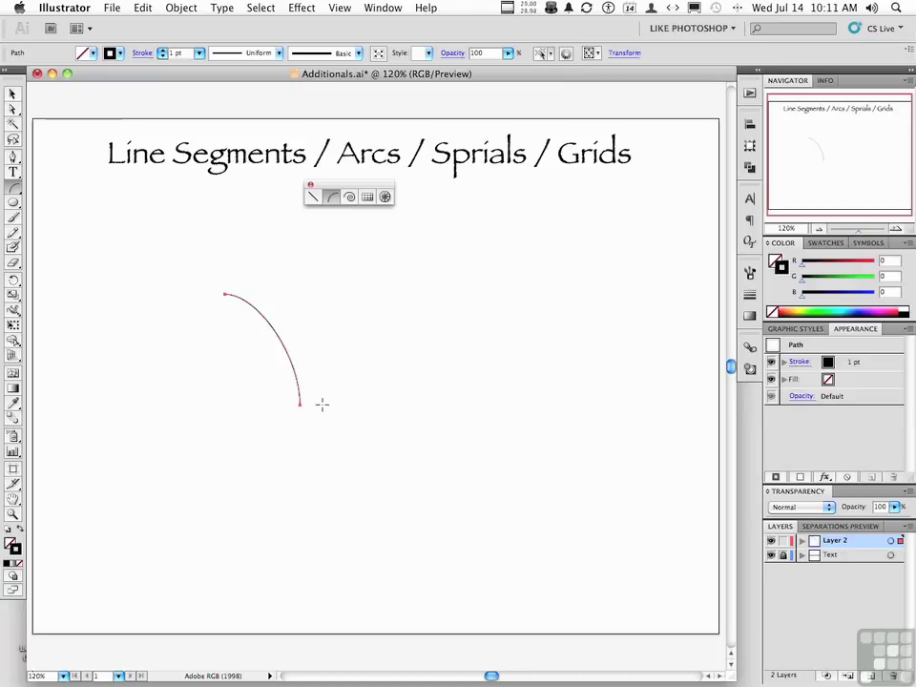
Create a second open arc with slope 65 beside the first from the Arc options.
left_click(403, 262)
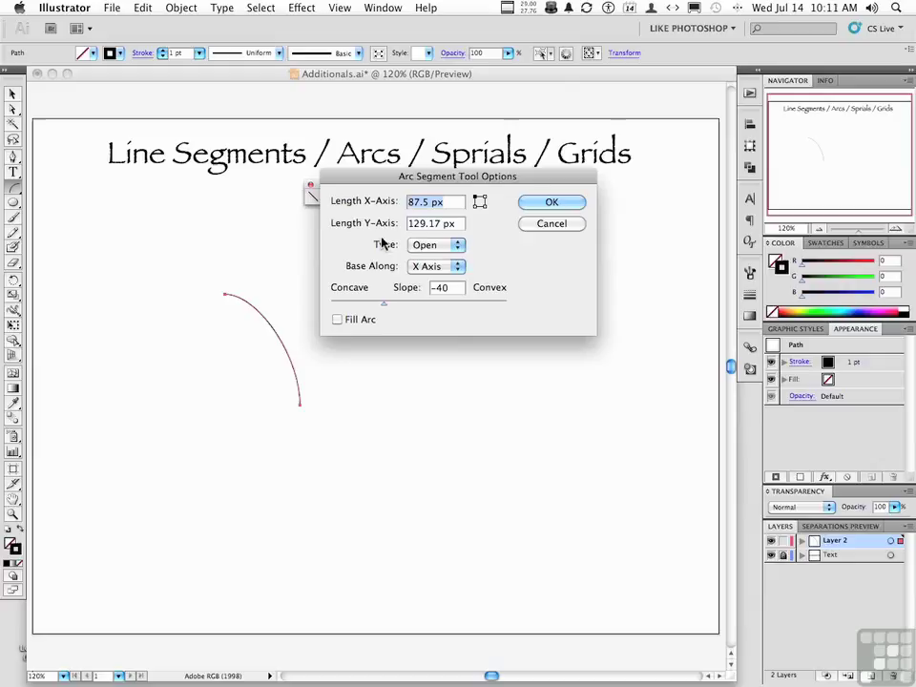
left_click(430, 246)
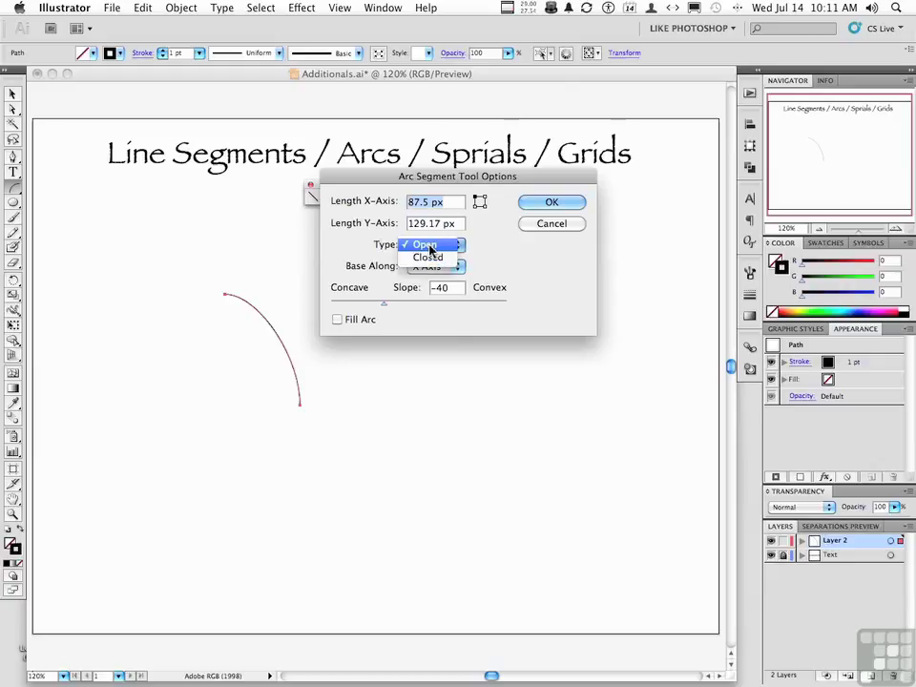
left_click(429, 245)
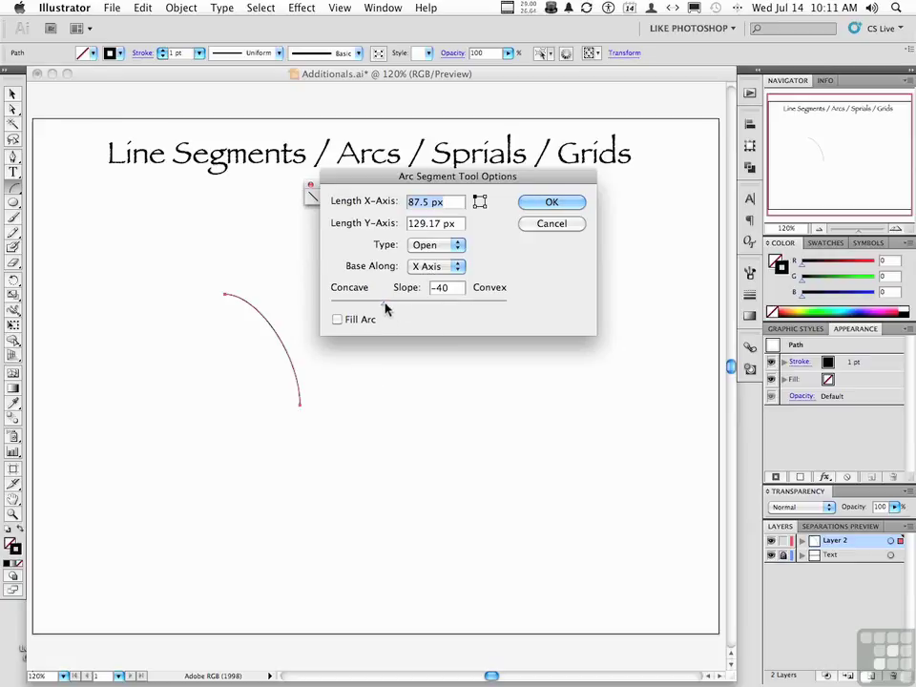
left_click_drag(384, 303, 447, 307)
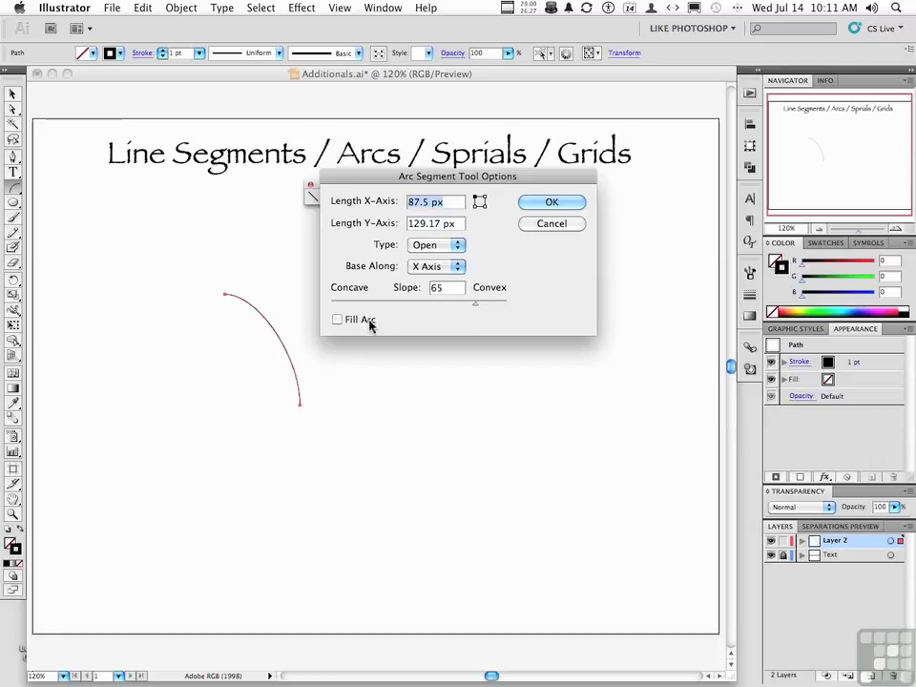
left_click(552, 202)
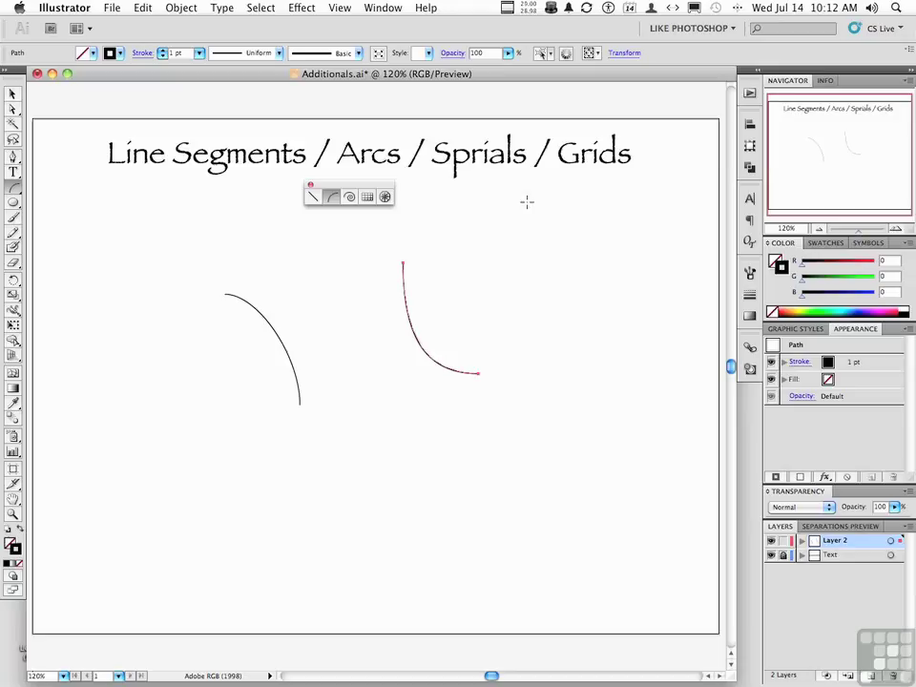
Drag a third, shorter arc on the right, adjusting its curvature with Up/Down arrows.
left_click_drag(521, 227, 582, 319)
key("Down")
key("Down")
key("Down")
key("Down")
key("Down")
key("Down")
left_click_drag(581, 319, 580, 320)
key("Up")
key("Up")
key("Up")
key("Up")
key("Up")
key("Up")
key("Down")
key("Down")
key("Down")
key("Down")
key("Down")
key("Down")
key("Down")
key("Down")
key("Down")
Pull a handle from the third arc's lower anchor with Direct Selection, then delete all arcs.
left_click(13, 108)
left_click_drag(13, 108, 37, 114)
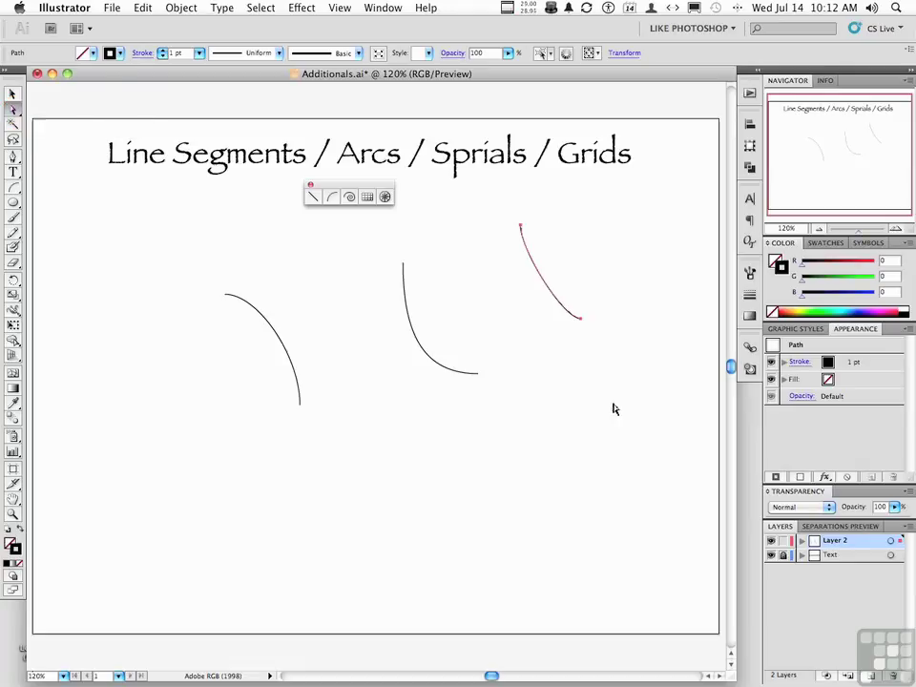
left_click(616, 341)
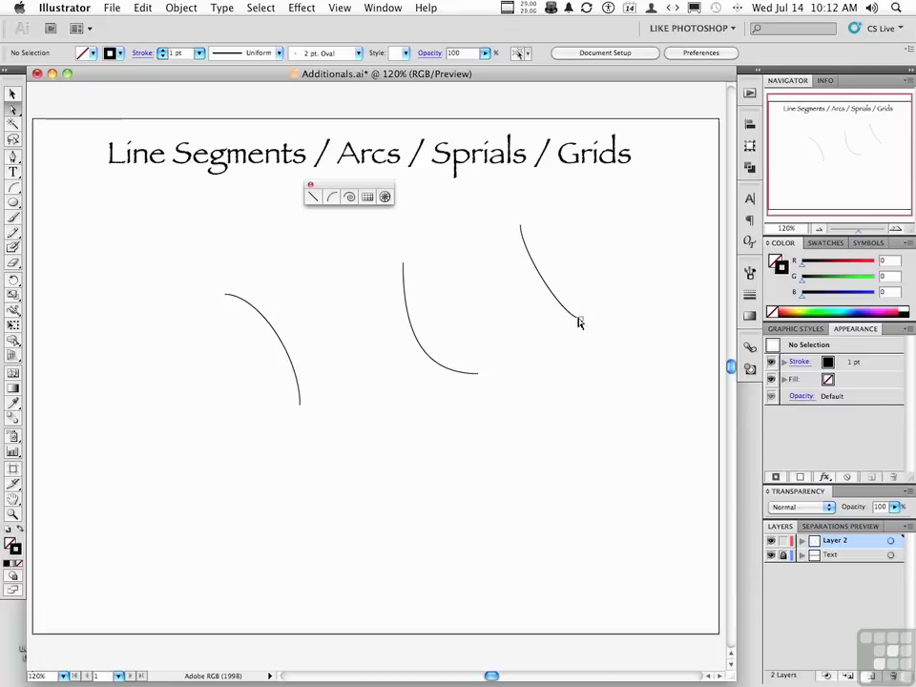
left_click(579, 326)
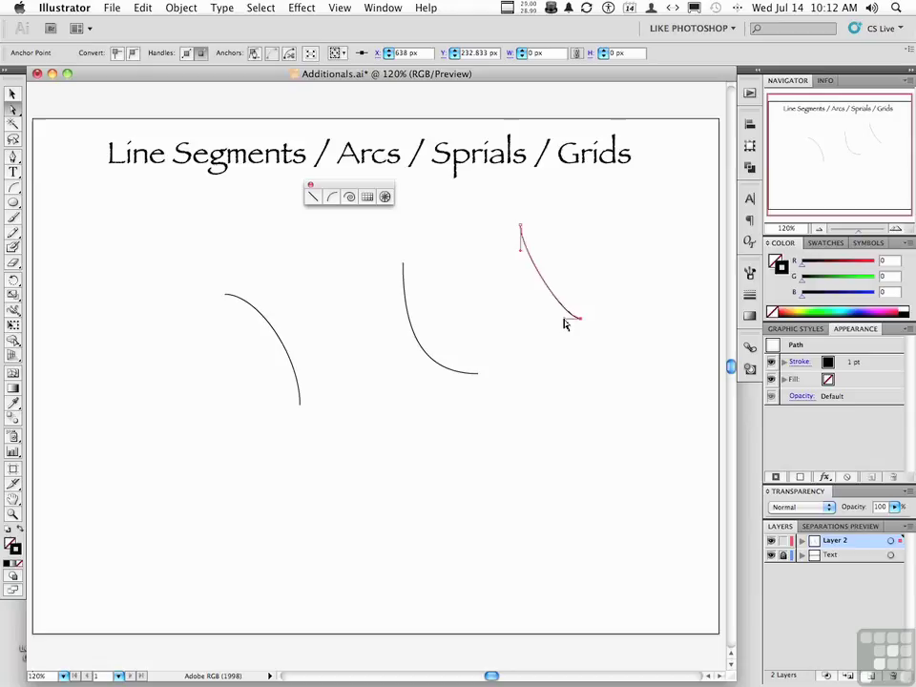
left_click_drag(564, 325, 613, 291)
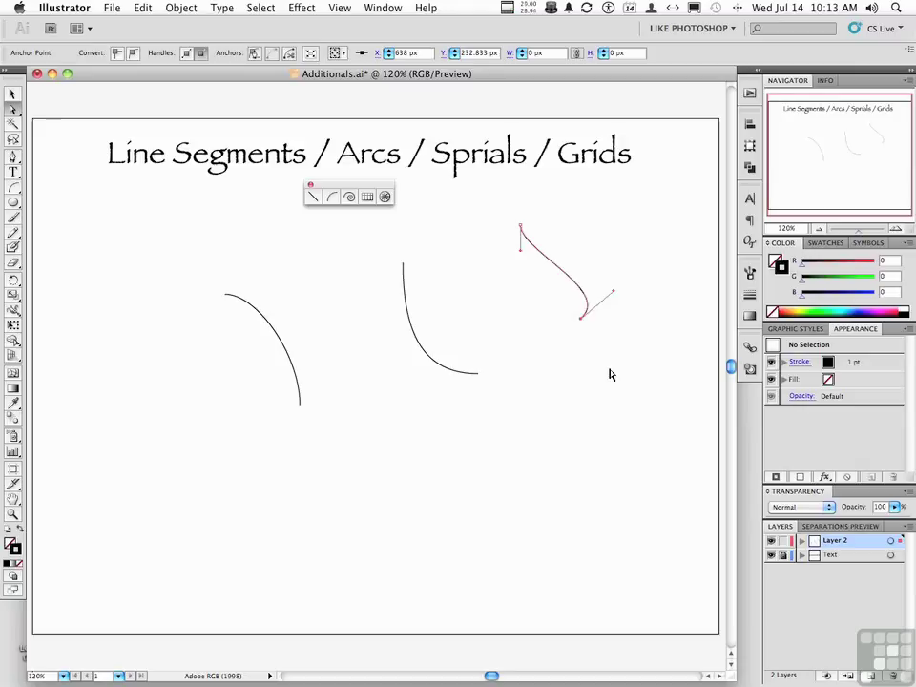
key("super+a")
key("Delete")
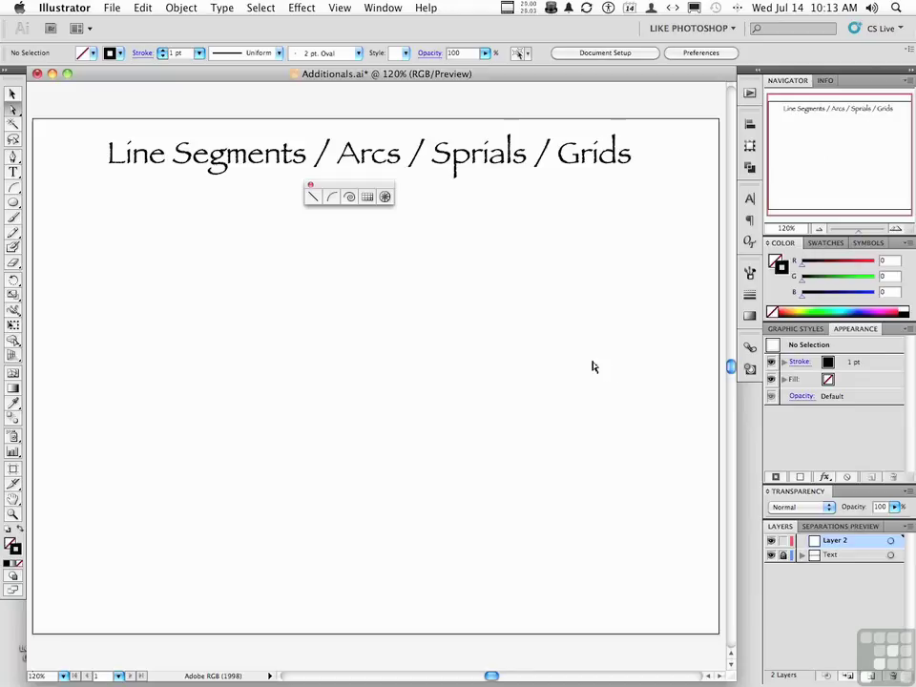
Draw a spiral at upper left and open Spiral options (radius 79.3243 px, decay 84.17%, 8 segments).
left_click(350, 197)
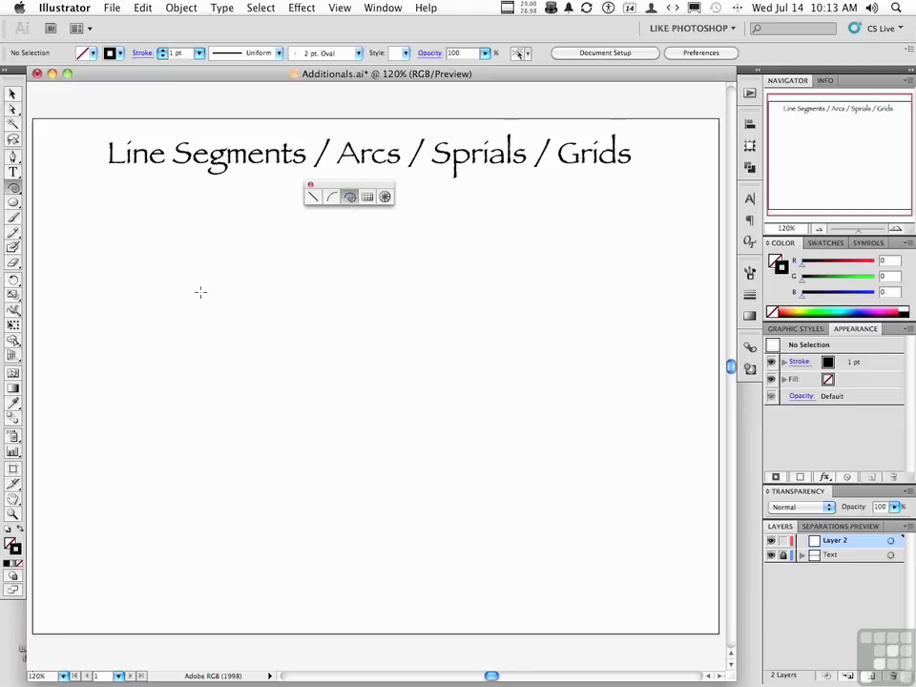
left_click_drag(200, 292, 237, 351)
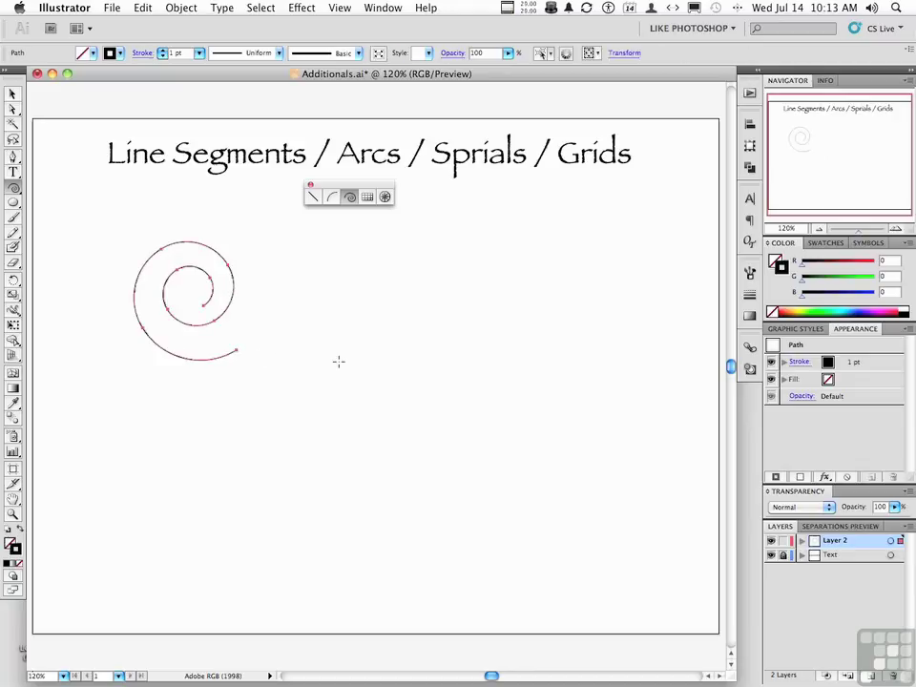
left_click(377, 252)
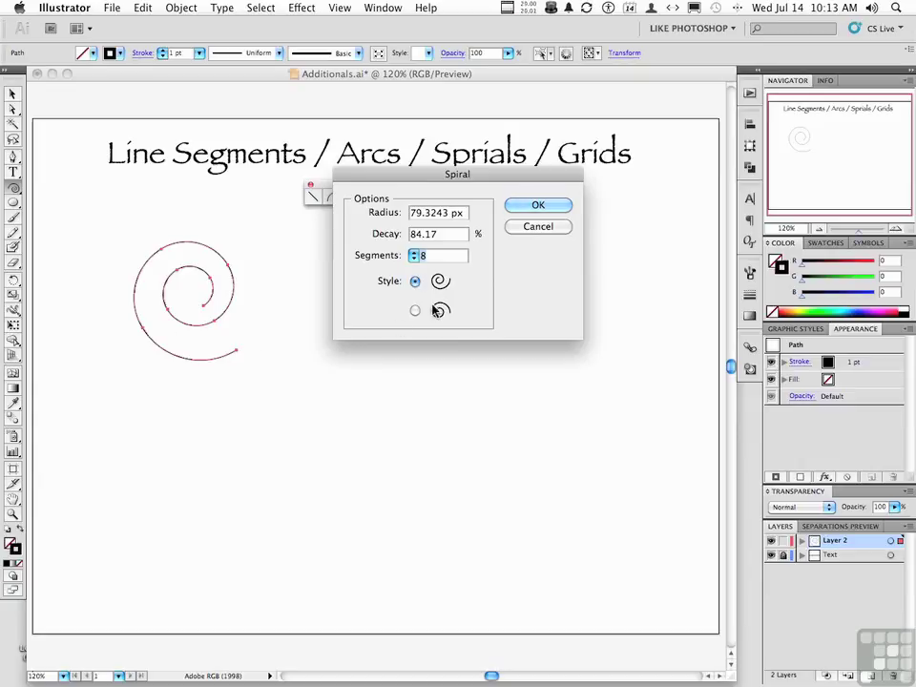
Cancel the dialog, drag a tightly coiled second spiral using arrow keys, then delete both spirals.
left_click(537, 226)
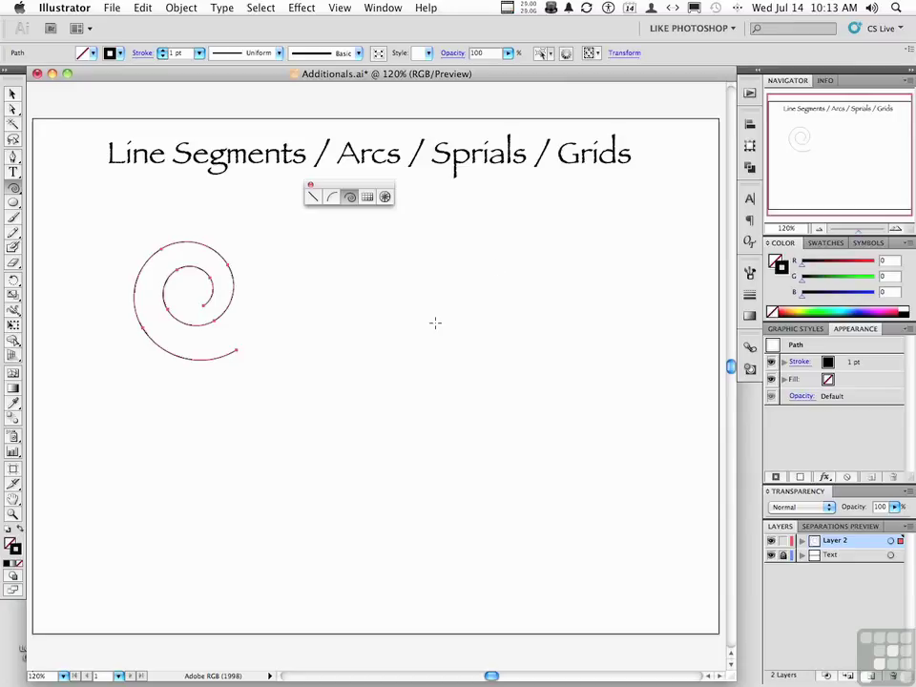
left_click_drag(365, 298, 416, 337)
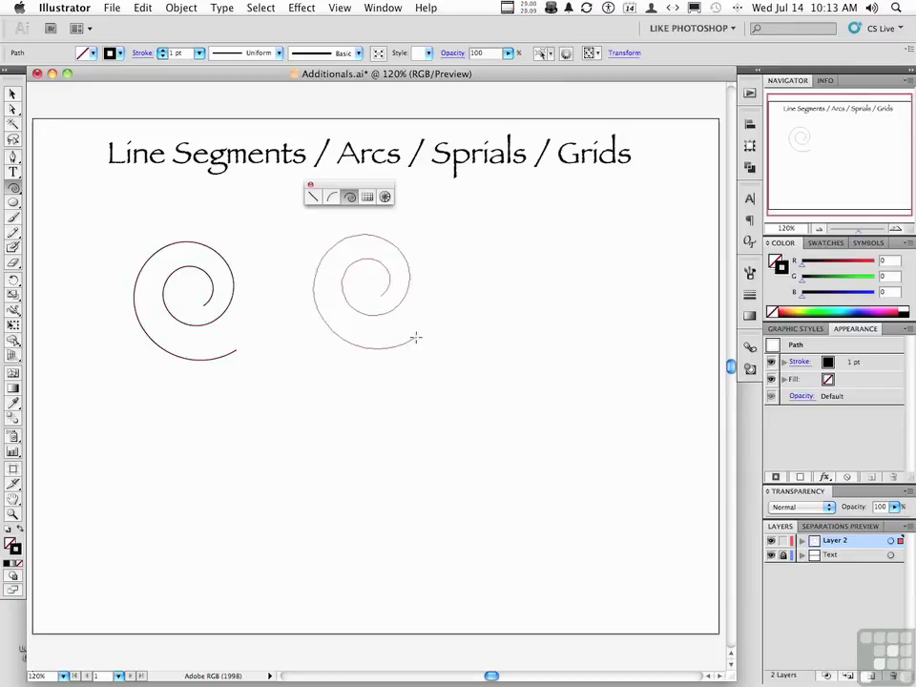
left_click_drag(416, 337, 416, 337)
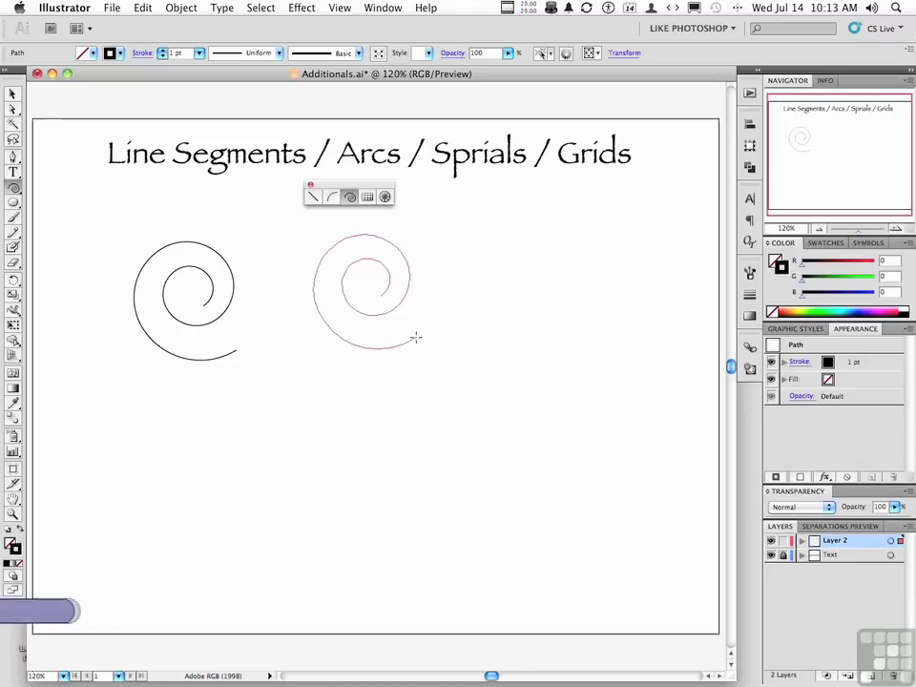
key("Up")
key("Up")
key("Up")
key("Up")
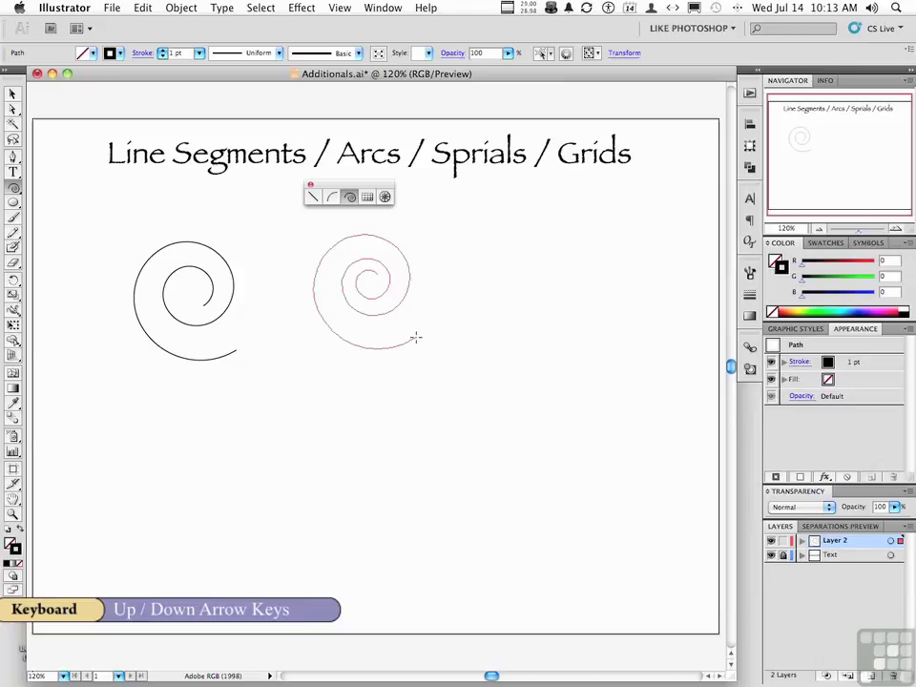
key("Down")
key("Down")
key("Down")
key("Down")
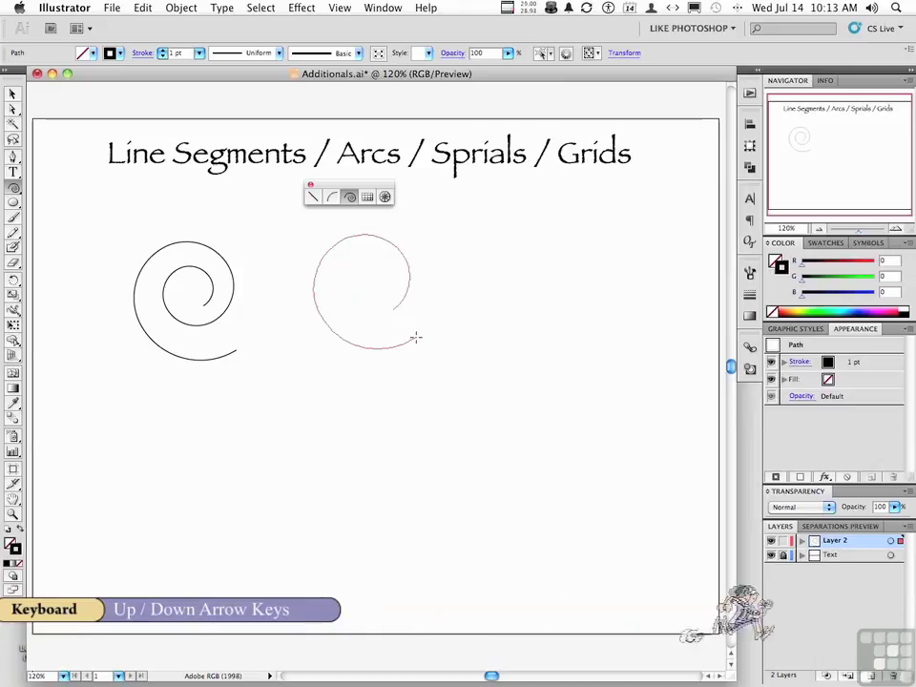
key("Up")
key("Up")
key("Up")
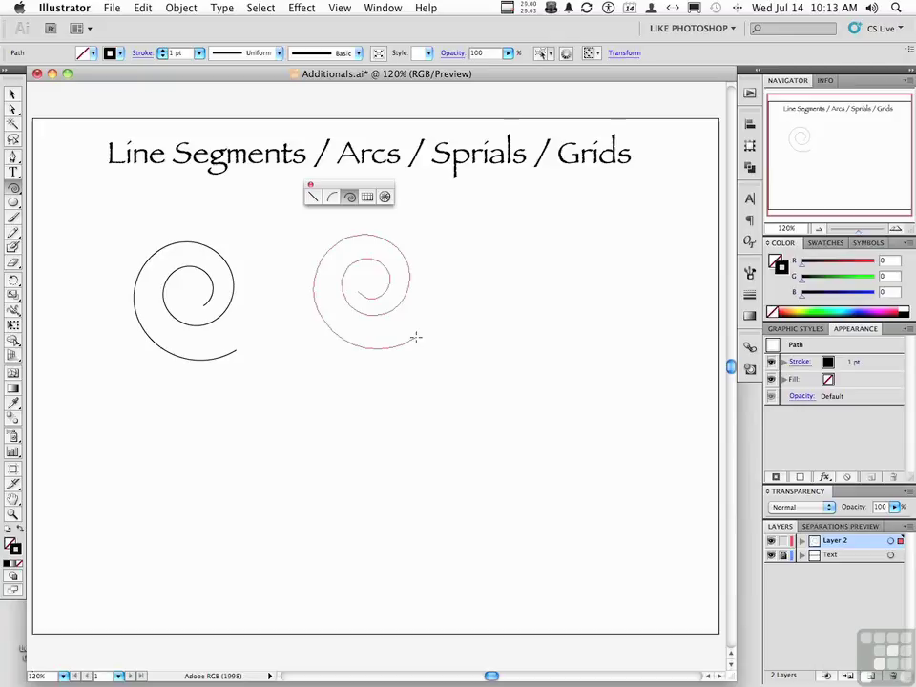
mouse_move(417, 337)
left_mouse_down()
mouse_move(410, 322)
mouse_move(431, 365)
mouse_move(422, 329)
left_mouse_up()
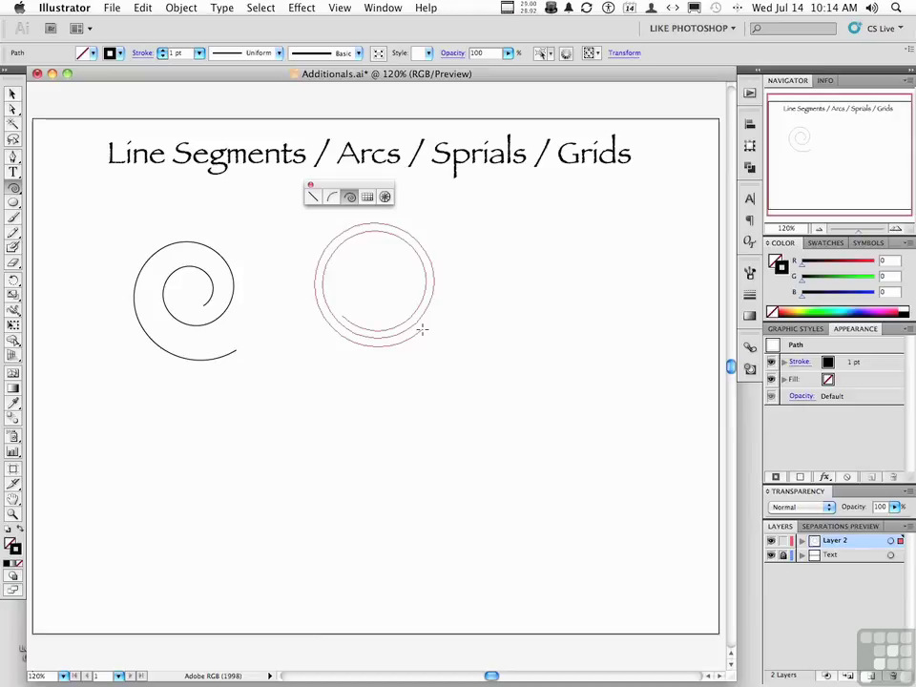
left_click_drag(423, 330, 422, 329)
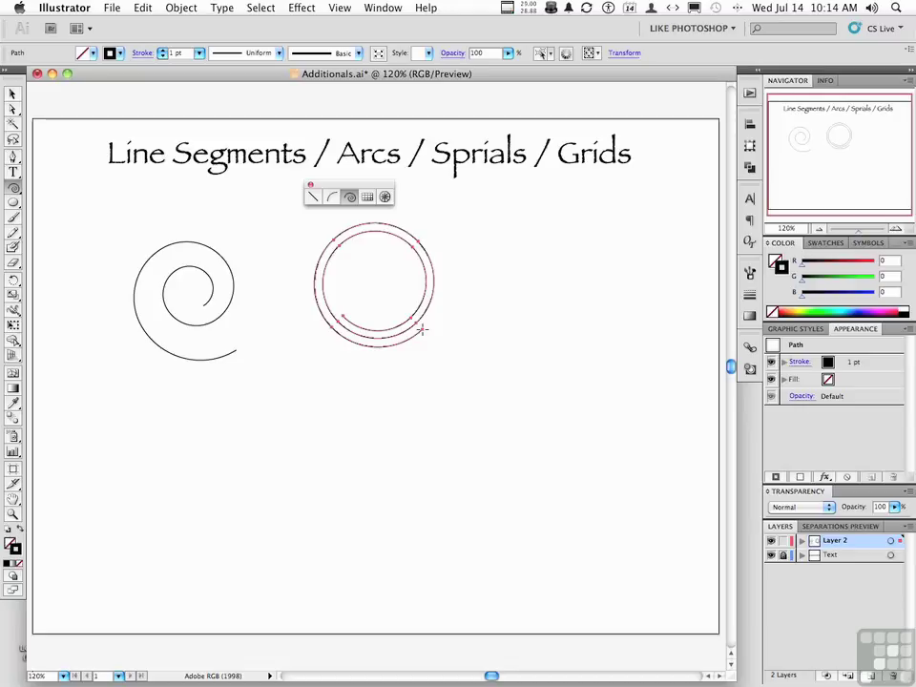
key("super+a")
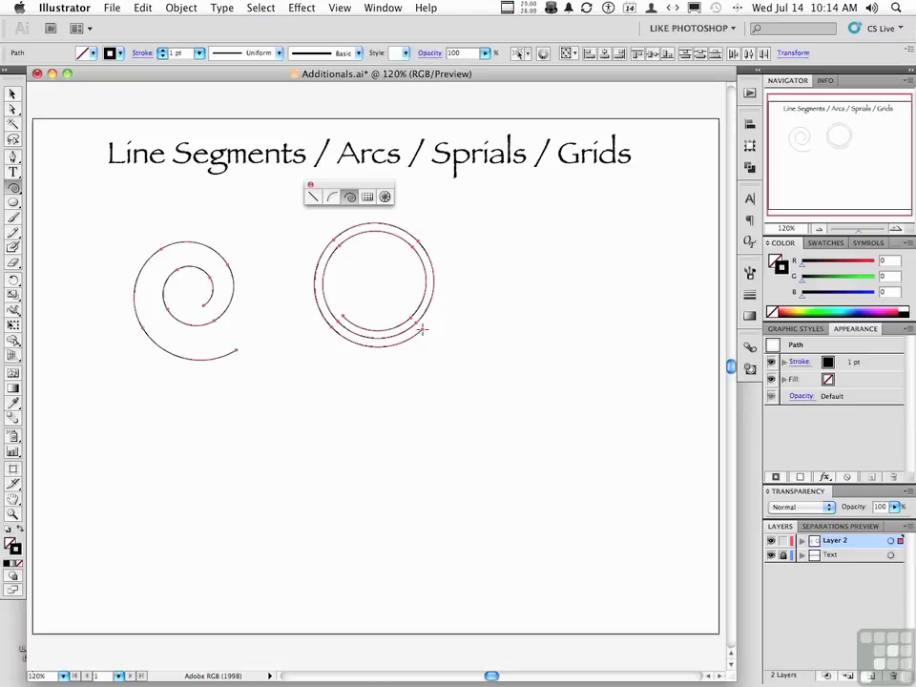
key("Delete")
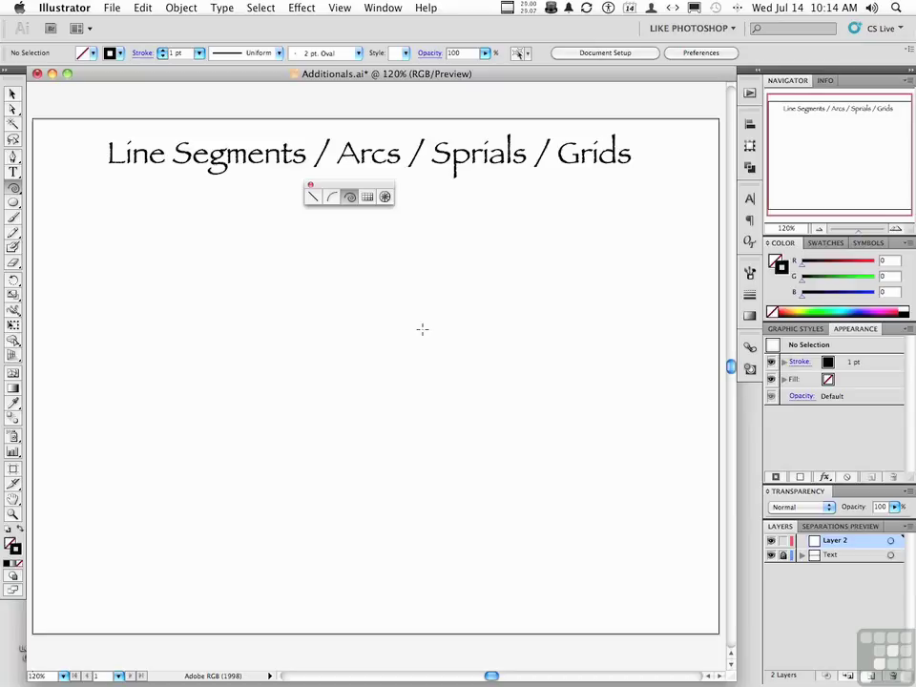
Drag a rectangular grid across the page, changing its rows and columns with the arrow keys.
left_click(367, 197)
left_click_drag(179, 272, 460, 523)
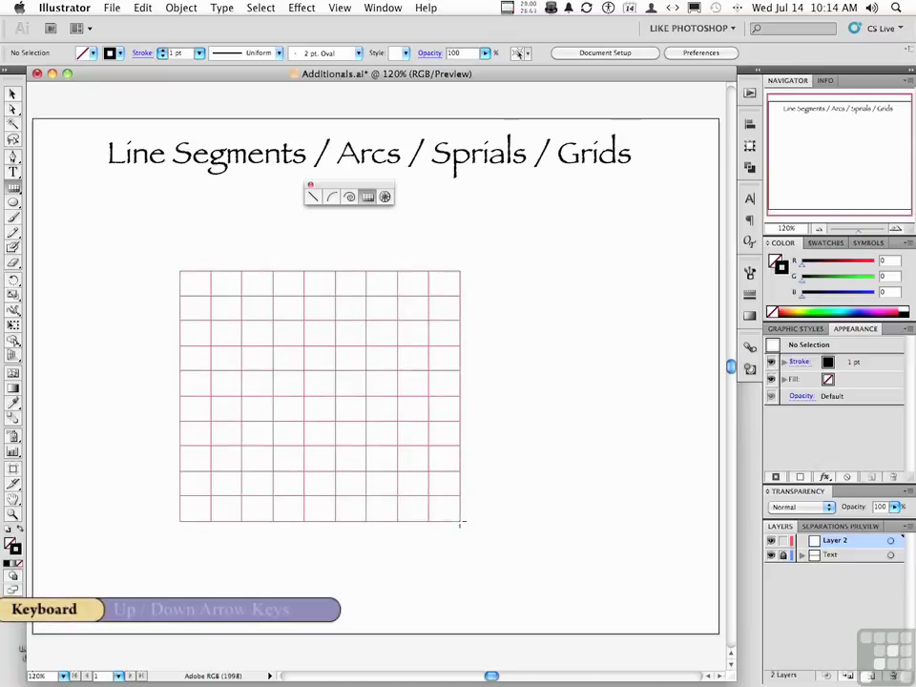
key("Up")
key("Up")
key("Up")
key("Up")
key("Up")
key("Up")
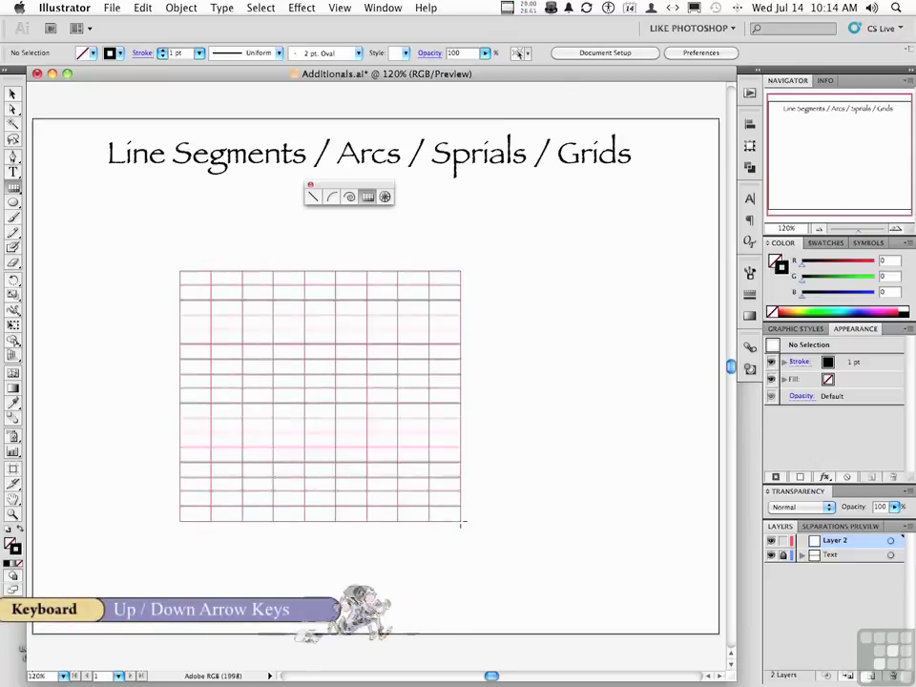
key("Down")
key("Down")
key("Down")
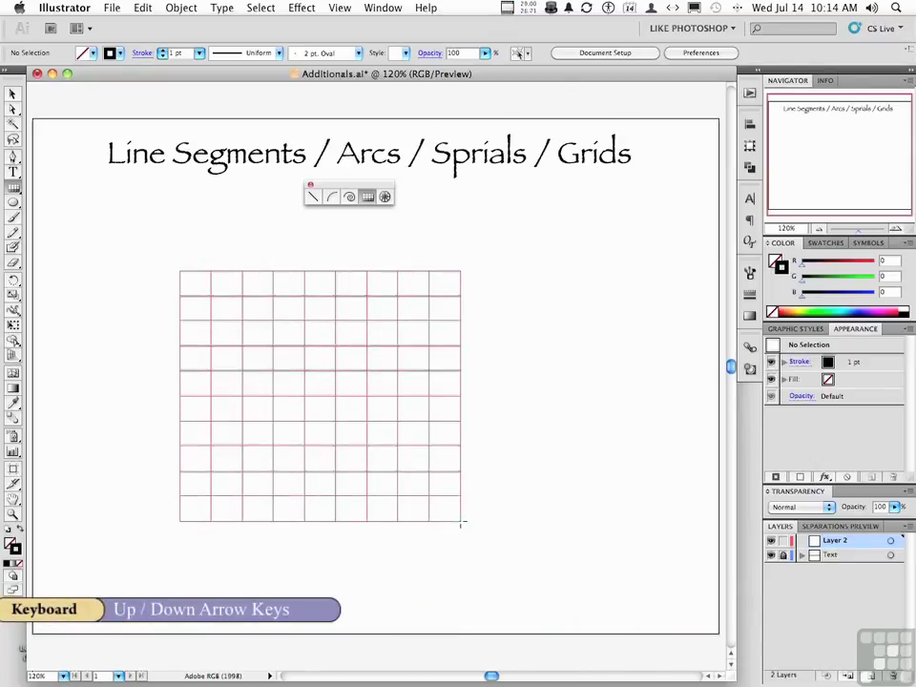
key("Down")
key("Down")
key("Down")
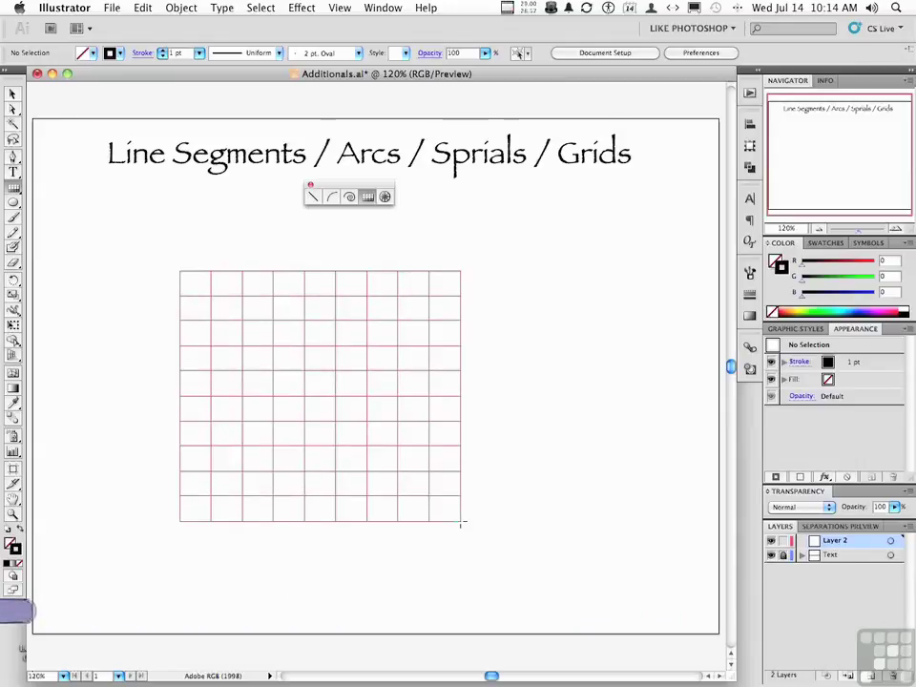
key("Left")
key("Left")
key("Left")
key("Left")
key("Left")
key("Left")
key("Right")
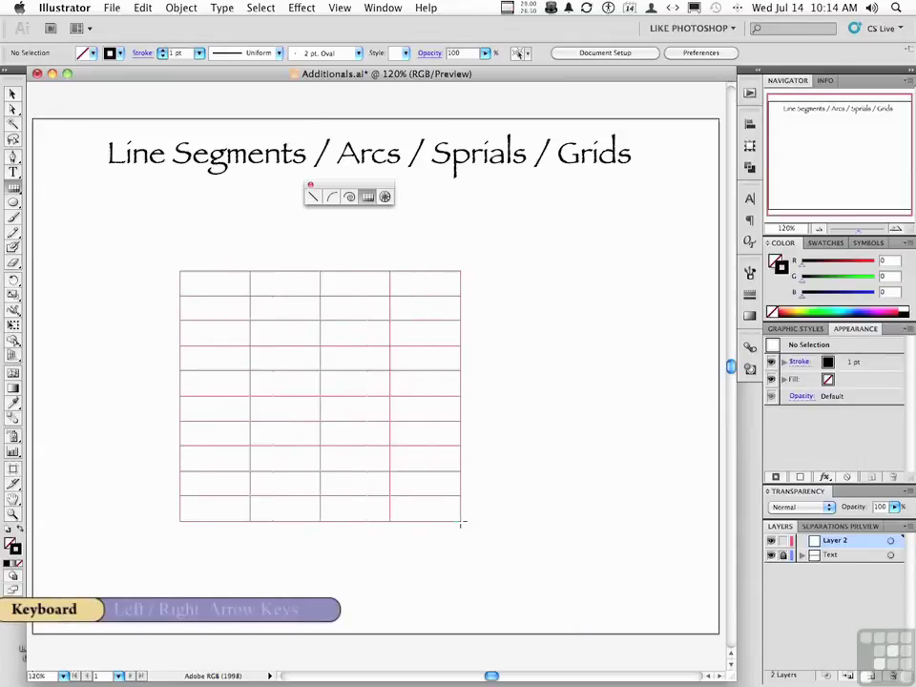
key("Right")
key("Right")
key("Right")
key("Right")
key("Right")
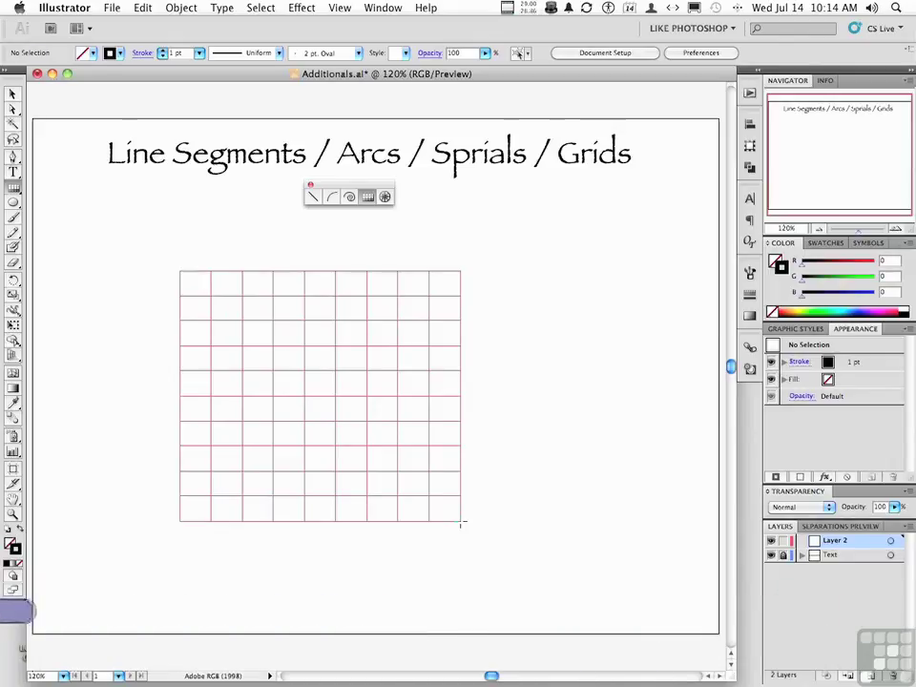
Enlarge the grid, skew columns with X/C and rows with F/V, then delete it.
left_click_drag(461, 524, 495, 540)
key("x")
key("x")
key("x")
key("x")
key("c")
key("c")
key("c")
key("c")
key("c")
key("c")
key("c")
key("c")
key("x")
key("x")
key("x")
key("x")
key("x")
key("x")
key("x")
key("x")
key("f")
key("f")
key("f")
key("f")
key("v")
key("v")
key("v")
key("v")
key("v")
key("v")
key("v")
key("v")
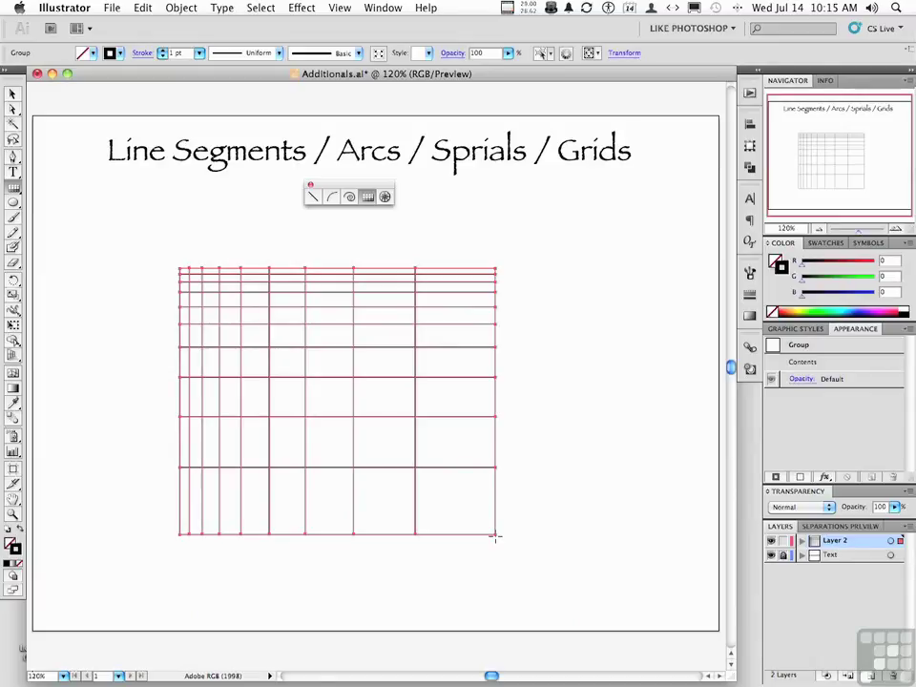
key("Delete")
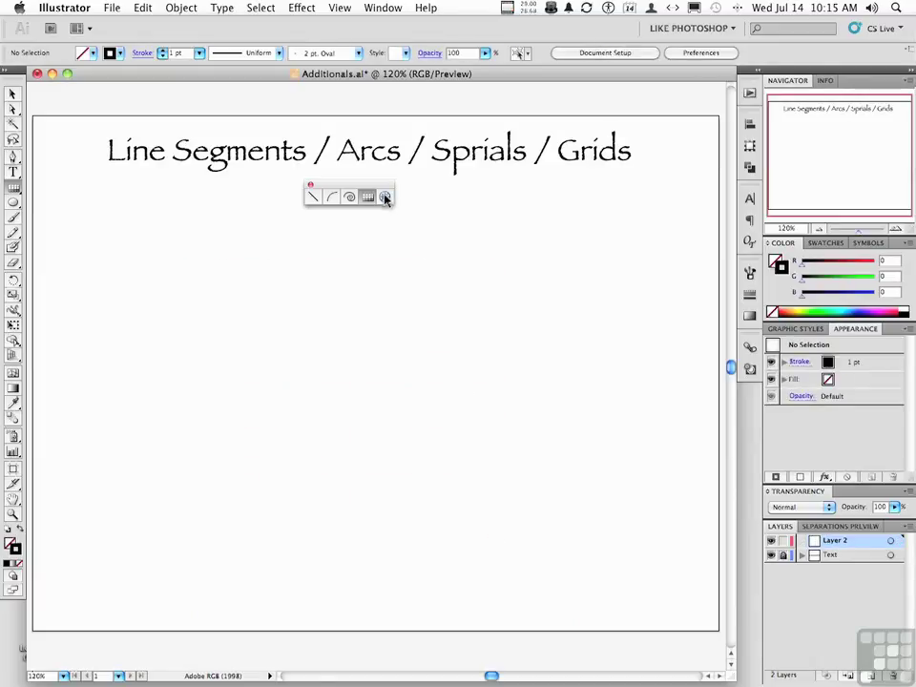
Drag a polar grid in the page centre with about nine rings and eight radial dividers.
left_click(385, 198)
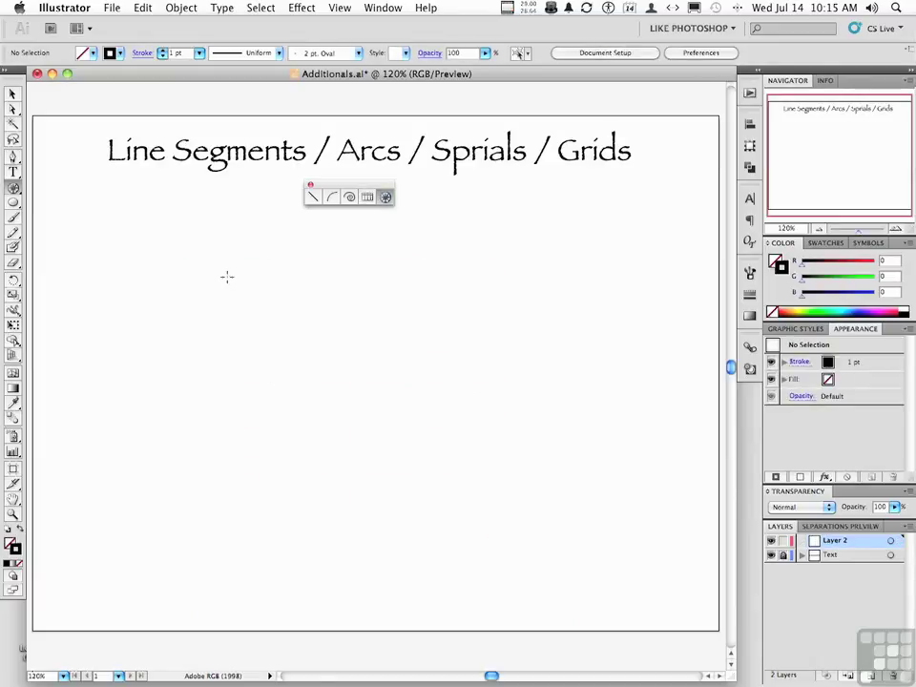
mouse_move(227, 272)
left_mouse_down()
mouse_move(477, 501)
mouse_move(542, 583)
left_mouse_up()
key("Up")
key("Up")
key("Up")
key("Up")
key("Up")
key("Up")
key("Up")
key("Up")
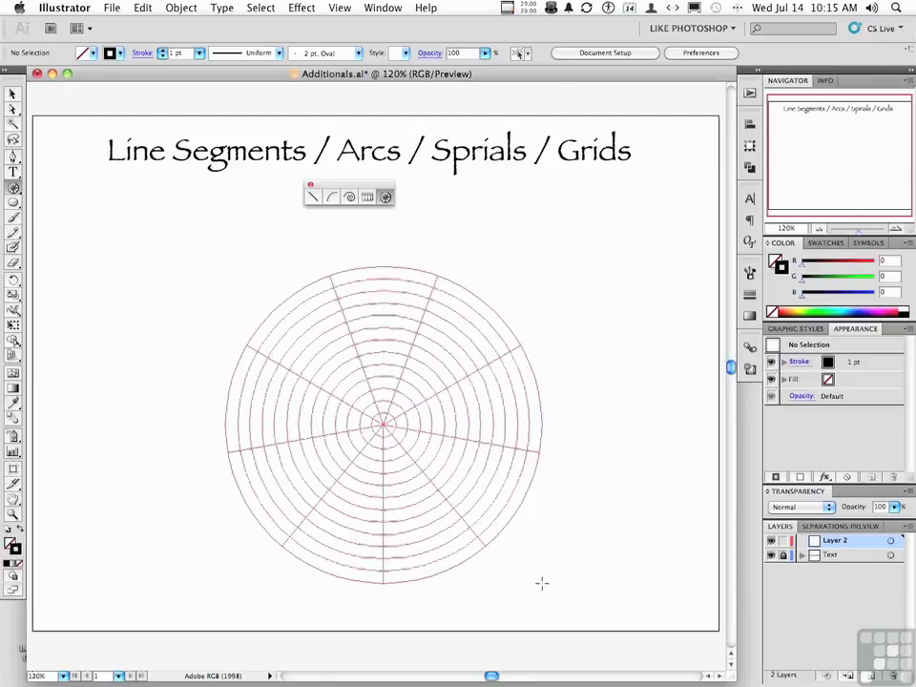
key("Down")
key("Down")
key("Down")
key("Down")
key("Down")
key("Down")
key("Down")
key("Down")
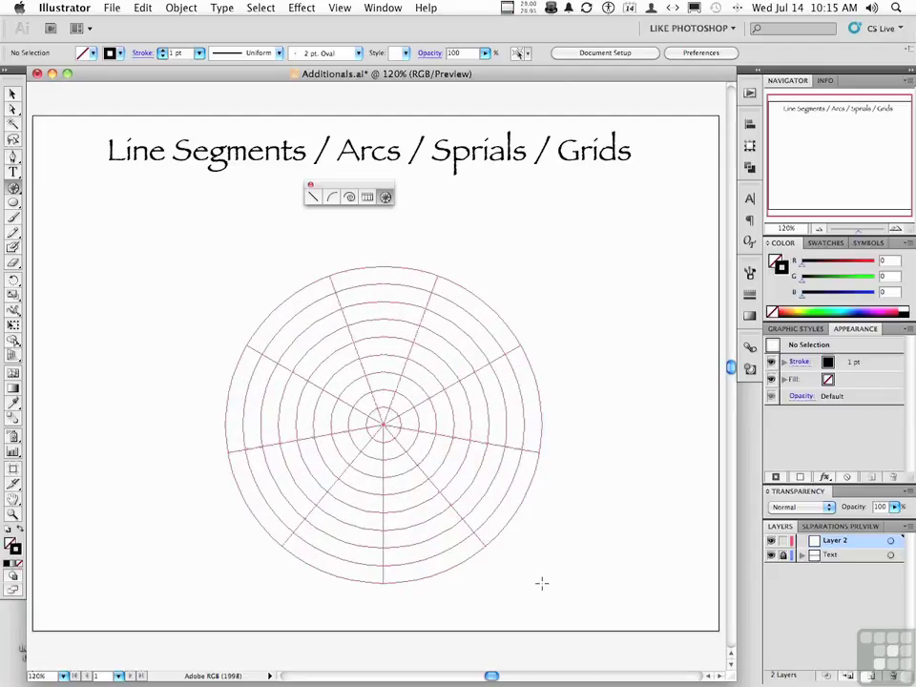
key("Left")
key("Left")
key("Left")
key("Left")
key("Left")
key("Left")
key("Left")
key("Left")
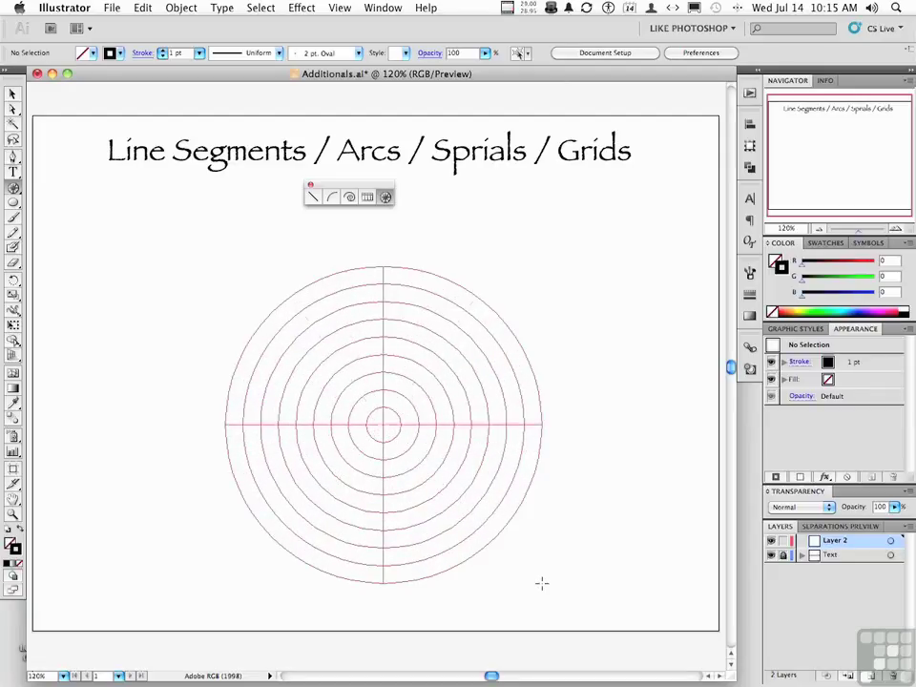
key("Right")
key("Right")
key("Right")
key("Right")
key("Right")
key("Right")
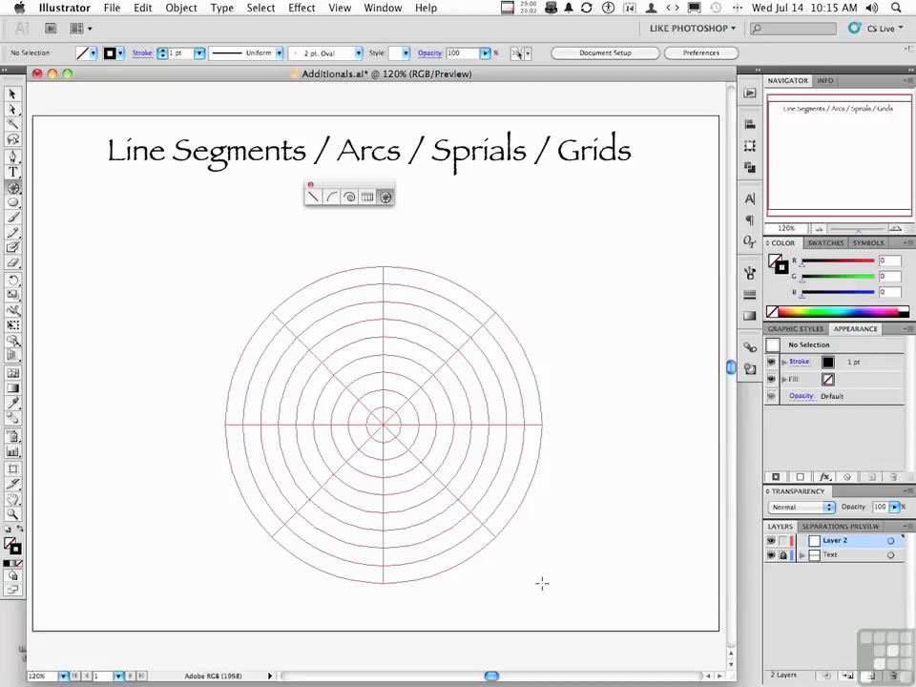
Bunch the rings toward the centre and keep the dividers evenly spaced before releasing.
key("c")
key("c")
key("c")
key("c")
key("c")
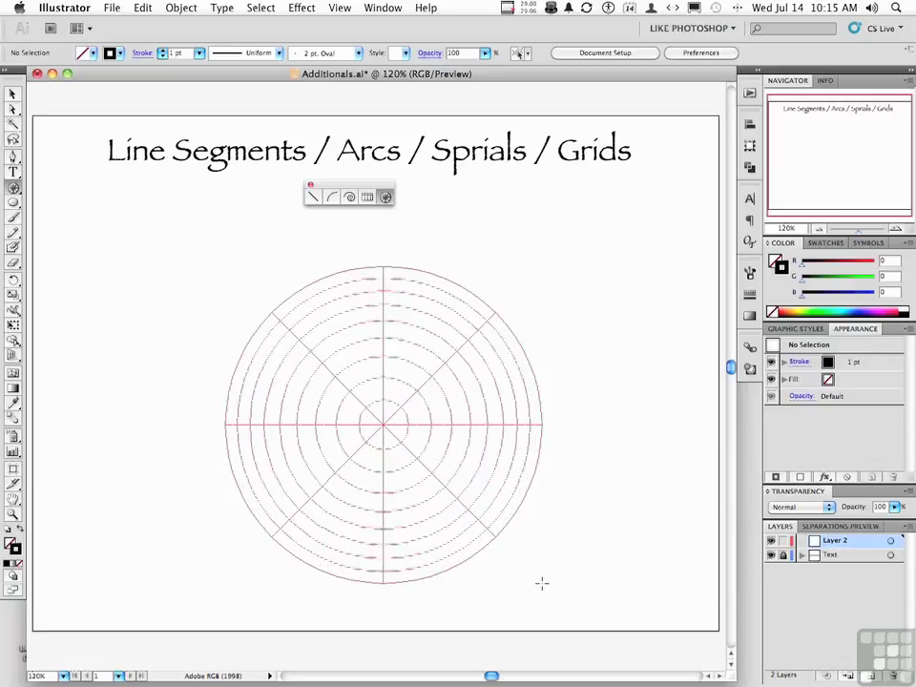
key("x")
key("x")
key("x")
key("x")
key("x")
key("x")
key("x")
key("x")
left_click_drag(541, 583, 542, 583)
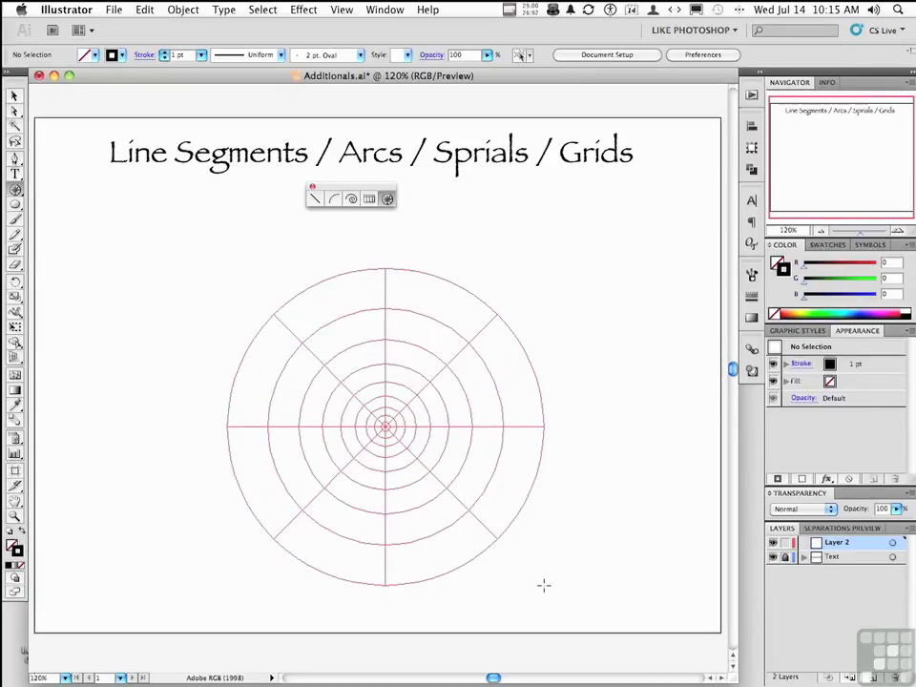
key("v")
key("v")
key("v")
key("v")
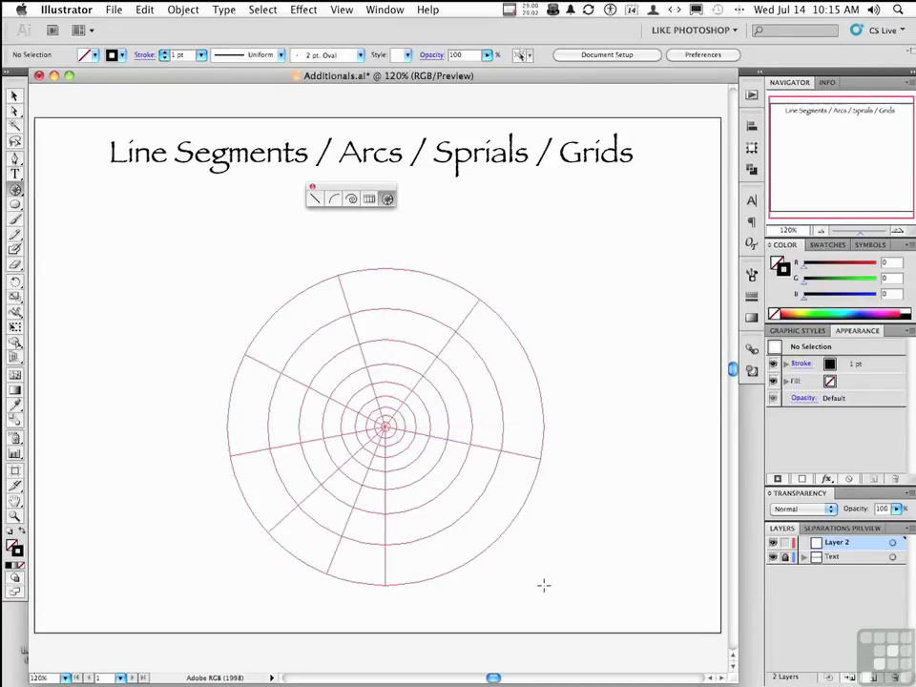
key("f")
key("f")
key("f")
key("f")
left_click_drag(544, 585, 544, 585)
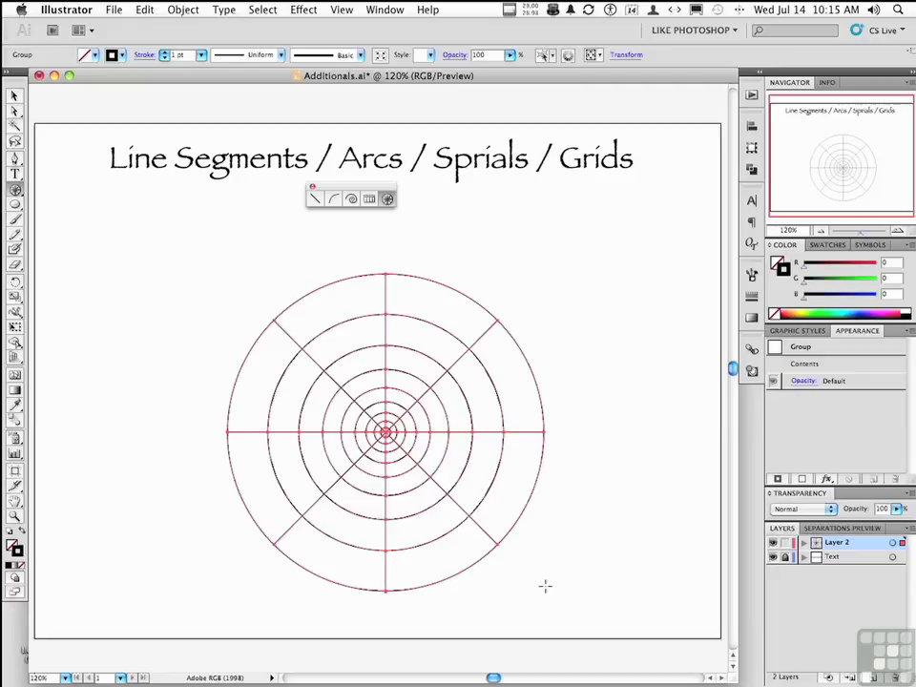
With Direct Selection, delete the outermost segment of the polar grid's upper vertical divider.
left_click(16, 95)
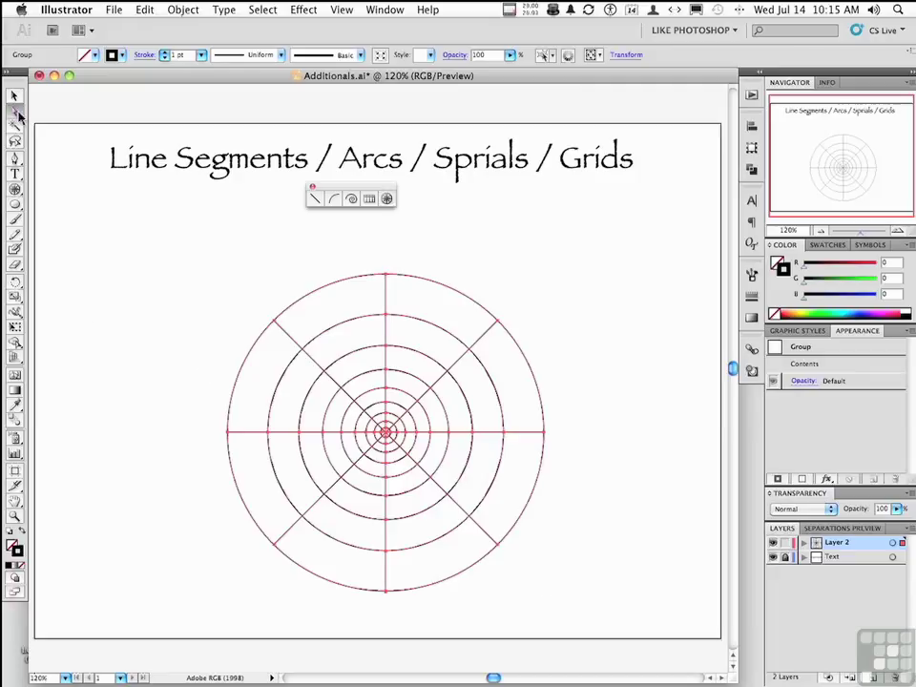
left_click(396, 247)
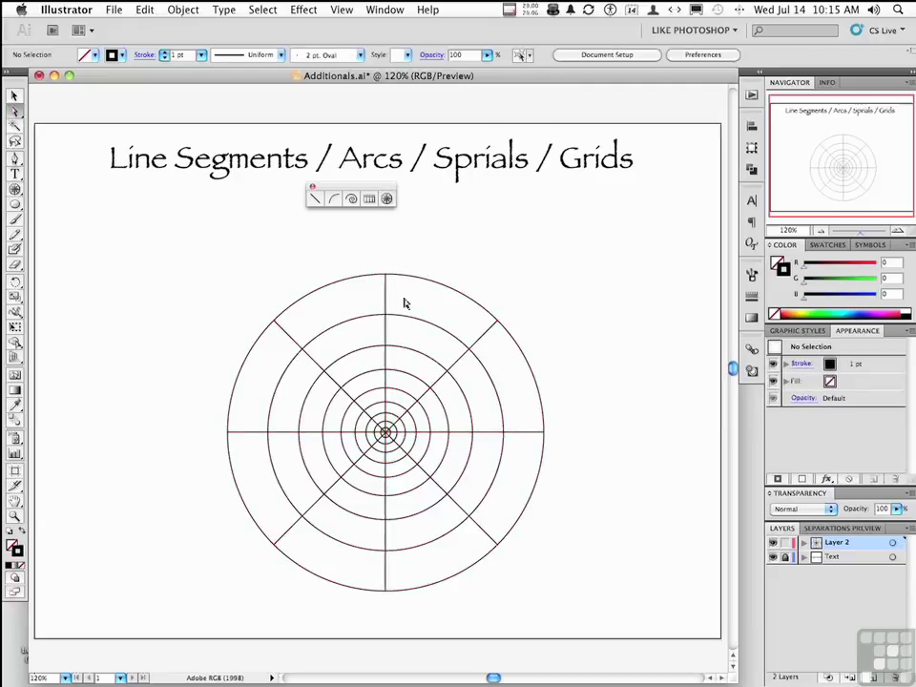
left_click(387, 302)
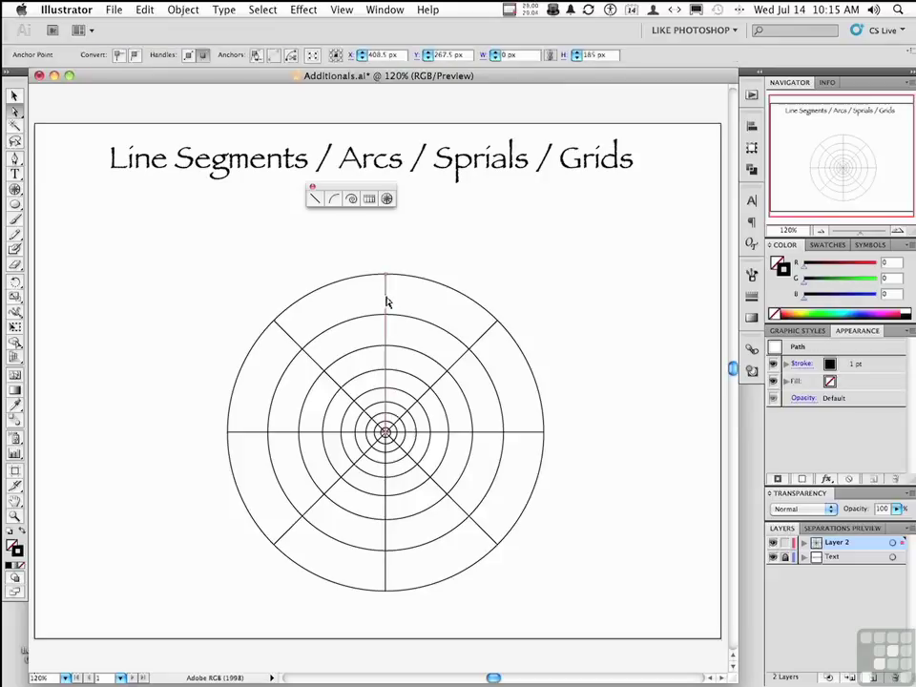
key("Delete")
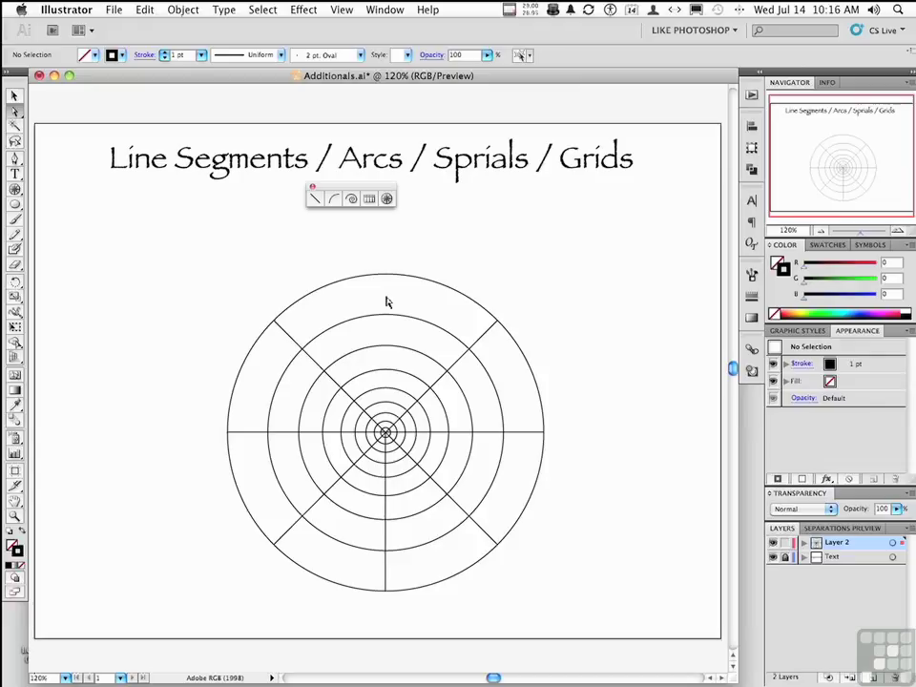
Delete the whole polar grid, draw one diagonal line mid-page, and tilt it clockwise.
key("super+a")
key("Delete")
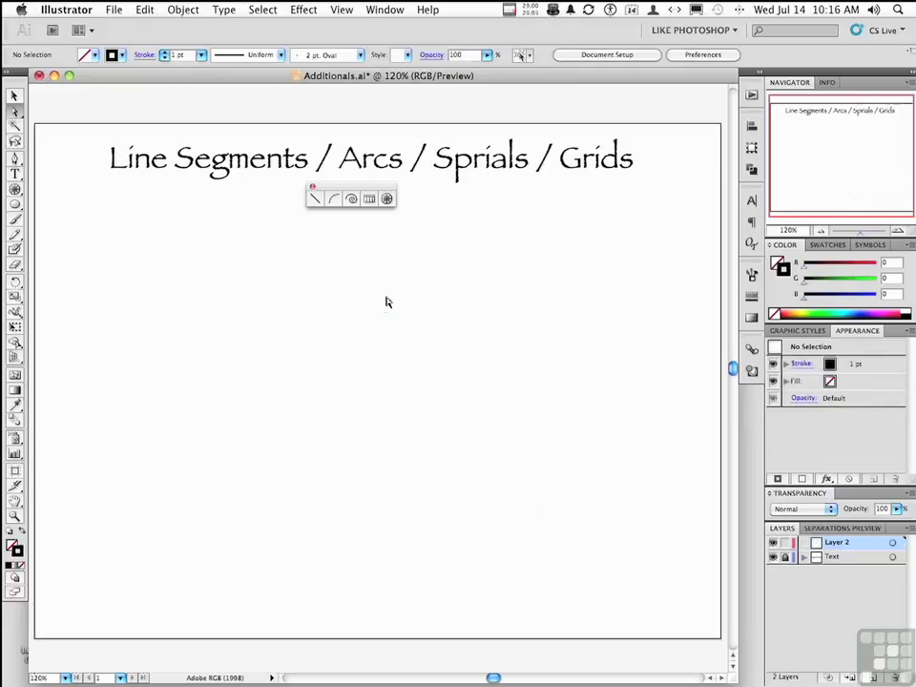
left_click(316, 198)
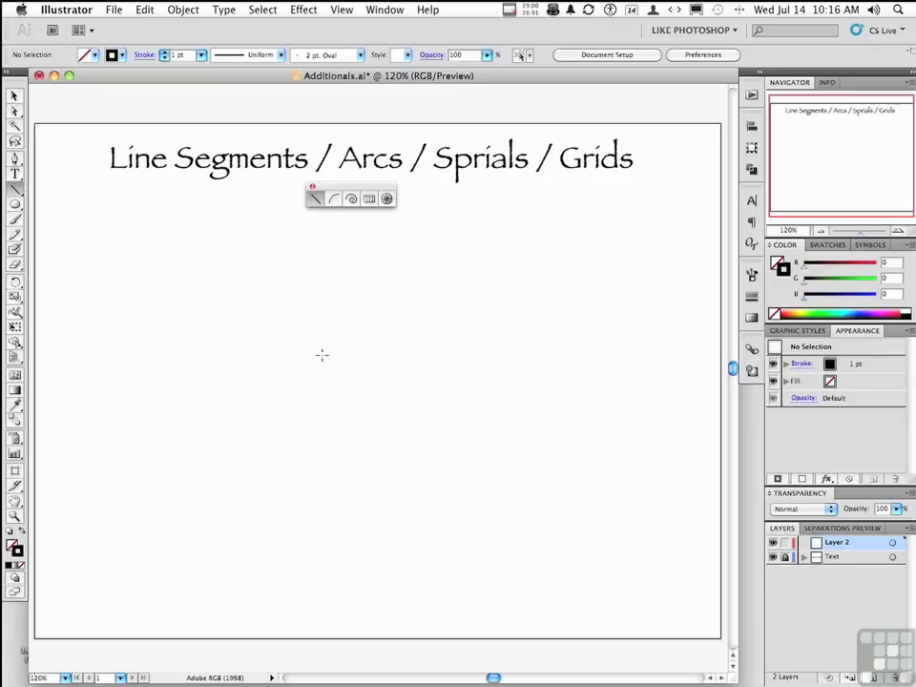
left_click_drag(316, 350, 426, 413)
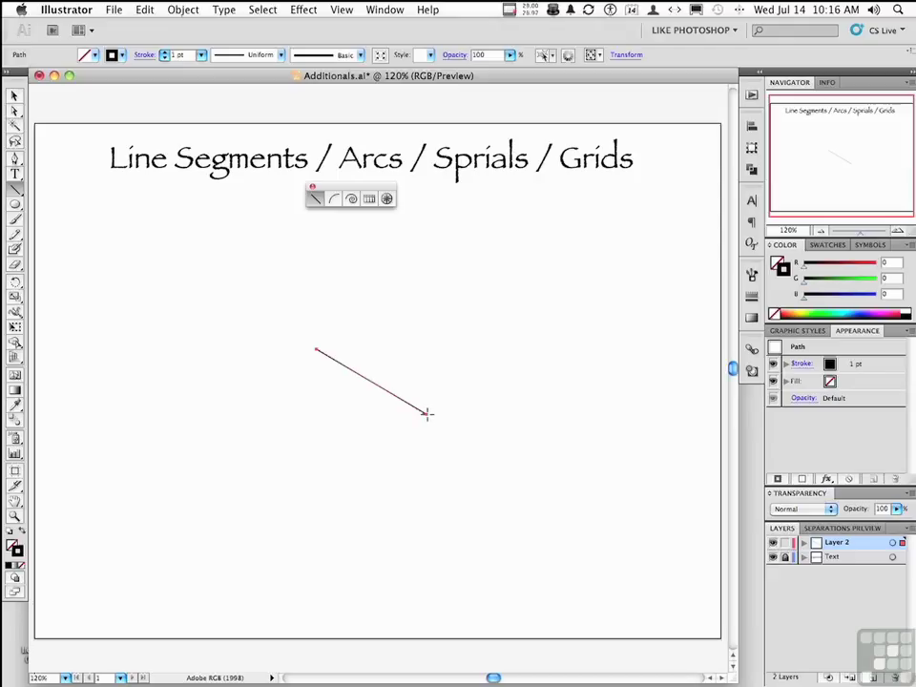
left_click(15, 95)
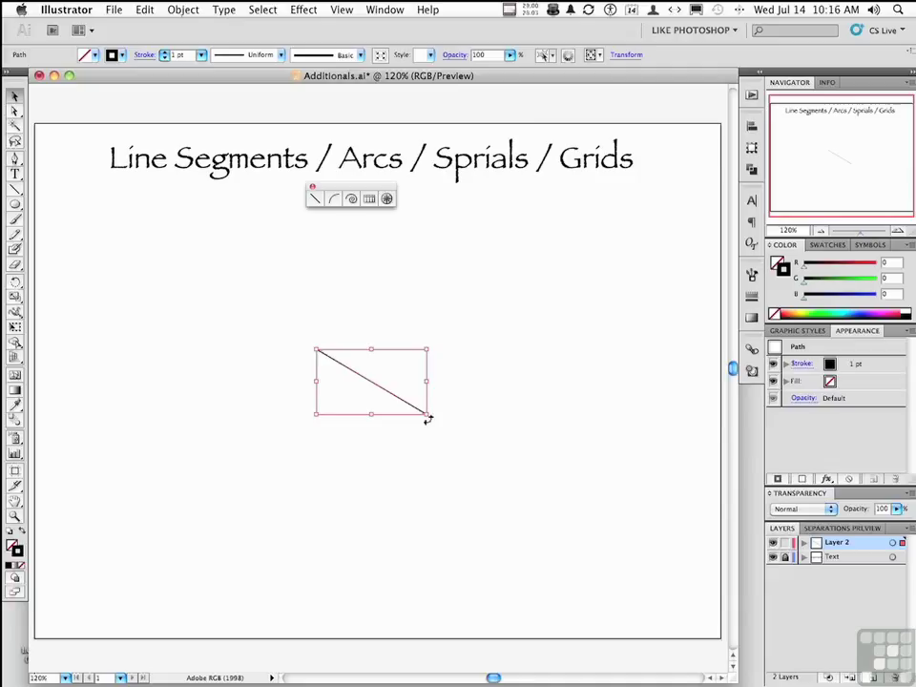
left_click_drag(428, 419, 413, 438)
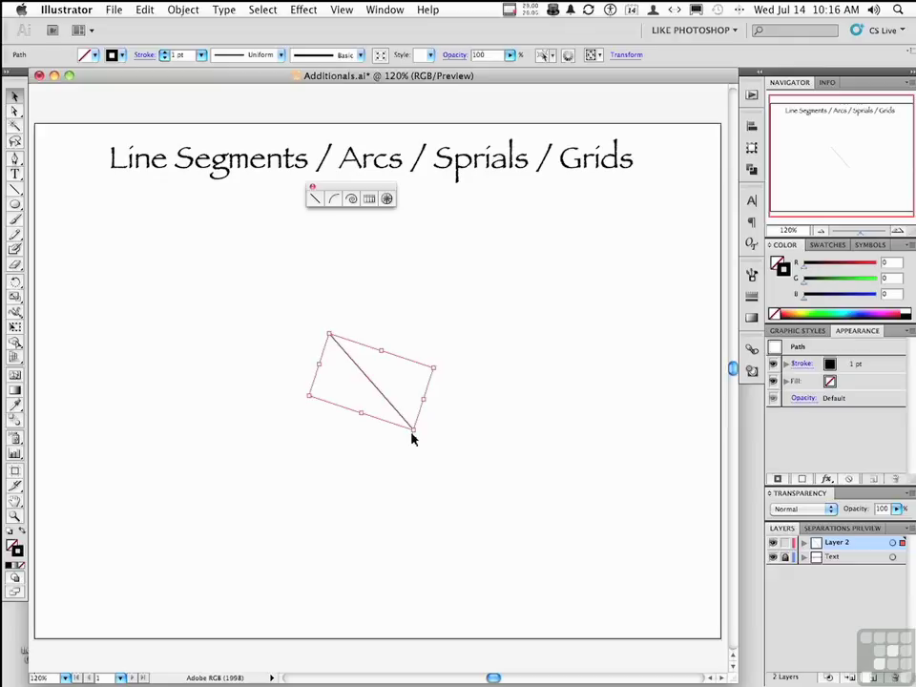
Rotate the line to a shallower slope, then bring up Rotate settings pivoting on its left endpoint.
left_click(15, 283)
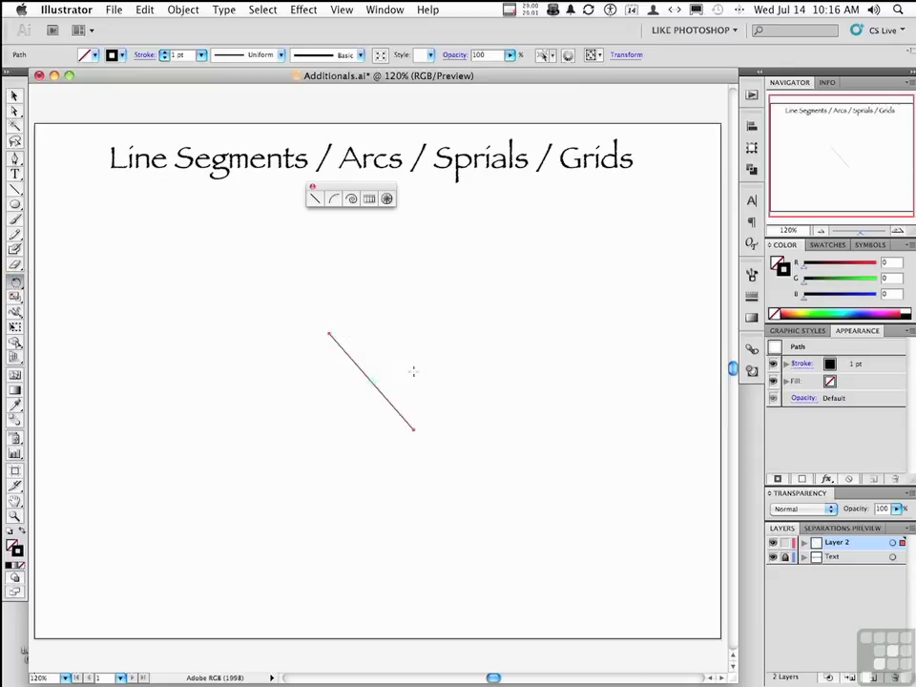
left_click_drag(417, 371, 410, 347)
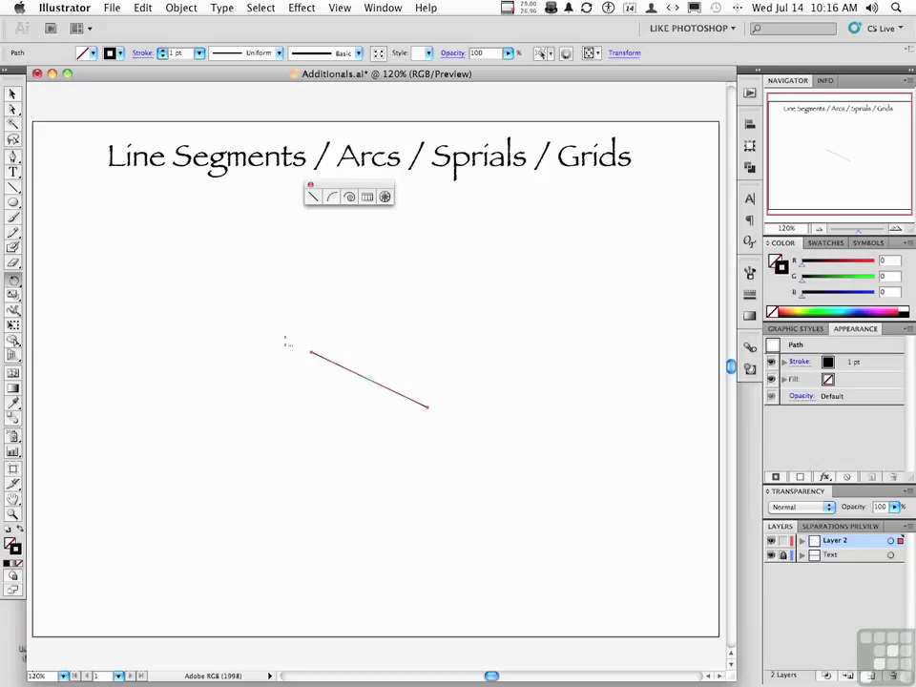
left_click(311, 351)
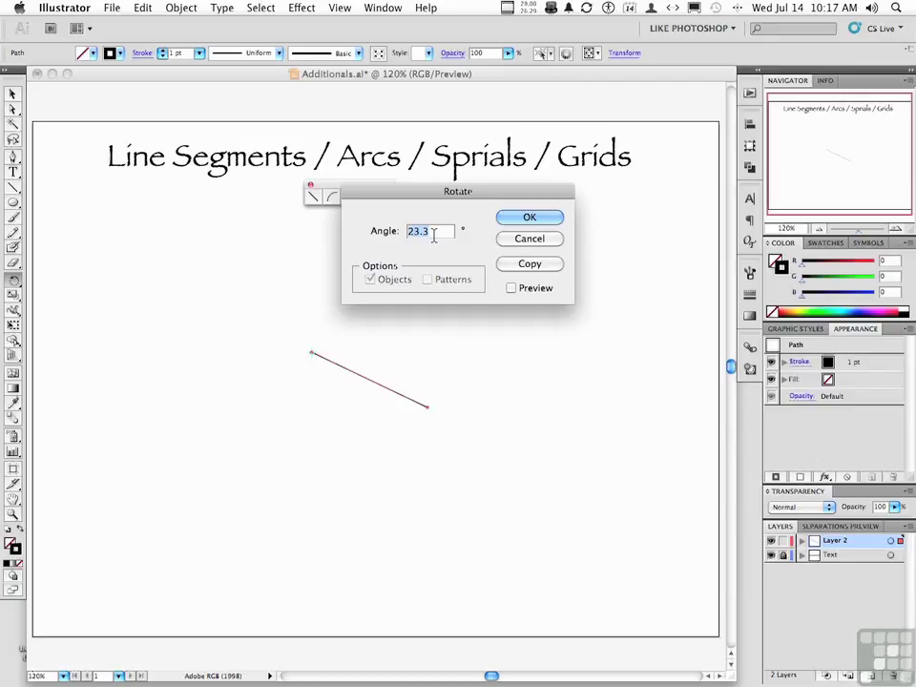
Enter a 60° angle in the Rotate dialog, check the preview, and make a rotated copy.
type("60")
left_click(511, 289)
left_click(510, 289)
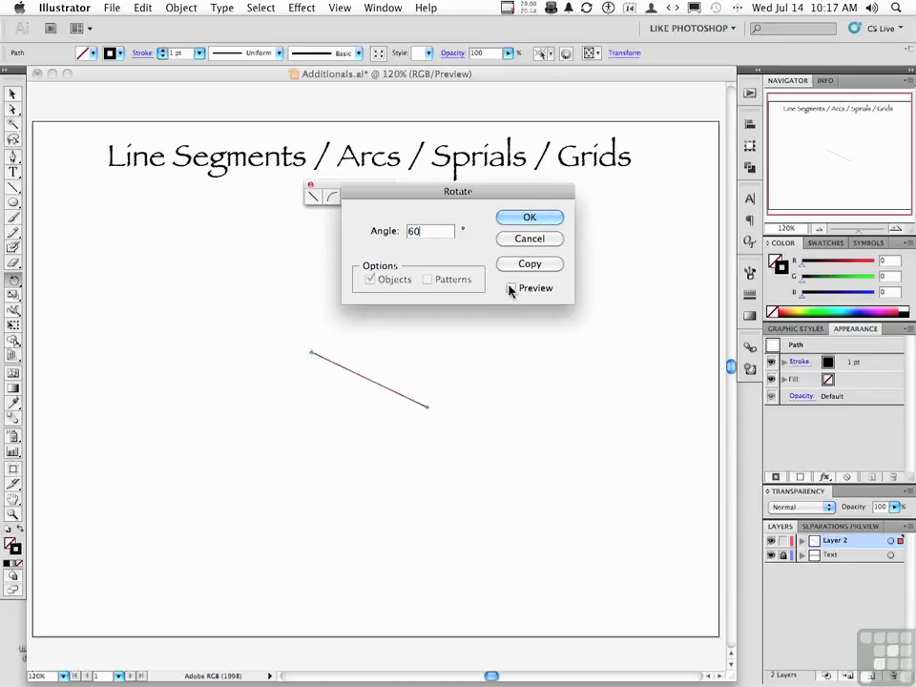
left_click(511, 288)
left_click(511, 289)
left_click_drag(495, 196, 591, 196)
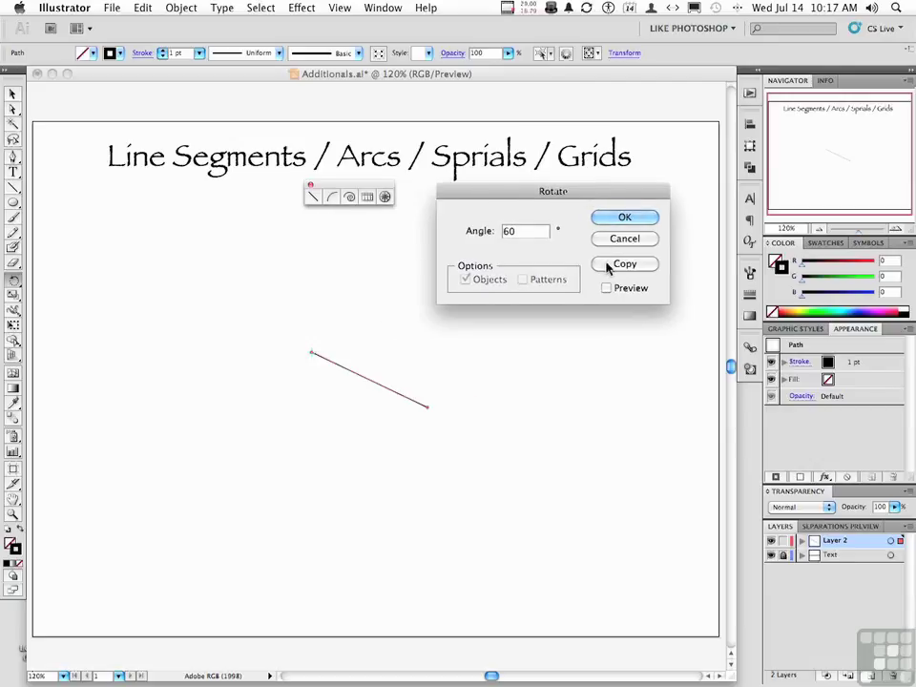
left_click(607, 264)
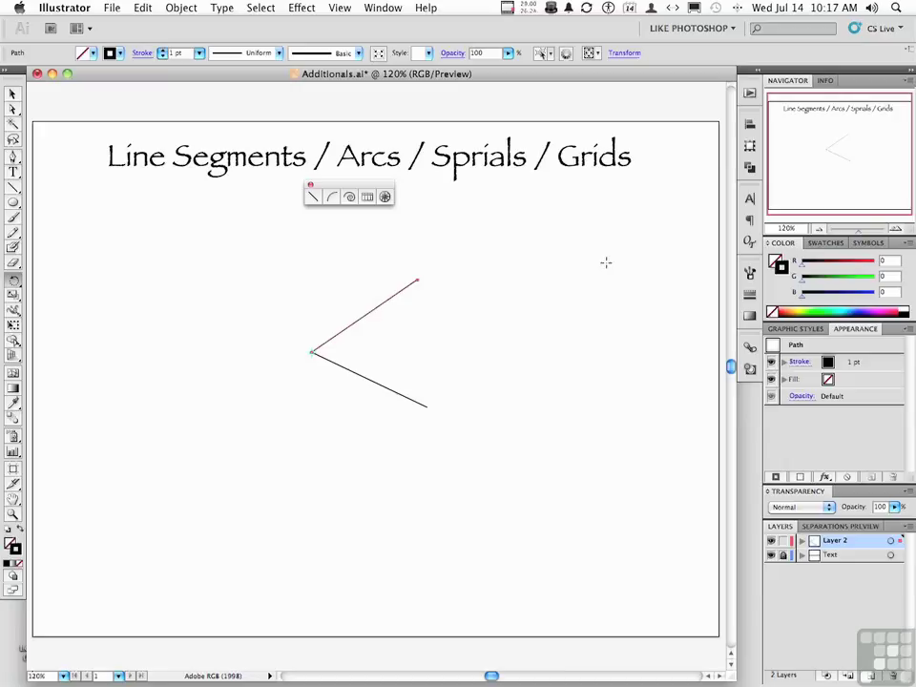
Repeat the 60° rotated copy with Cmd+D until six spokes radiate, then take the Ellipse tool.
key("super+d")
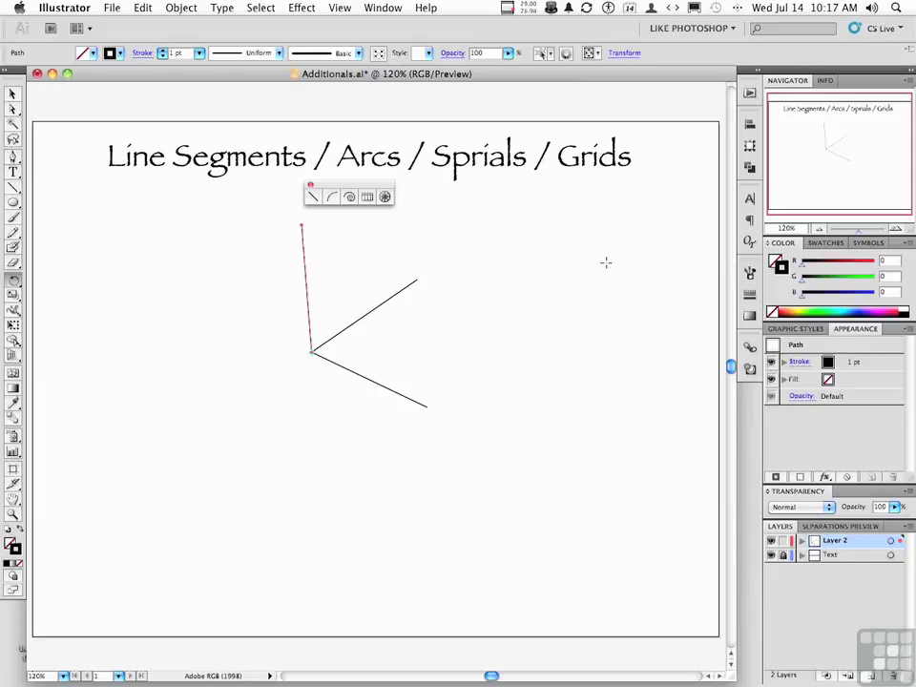
key("super+d")
key("super+d")
key("super+d")
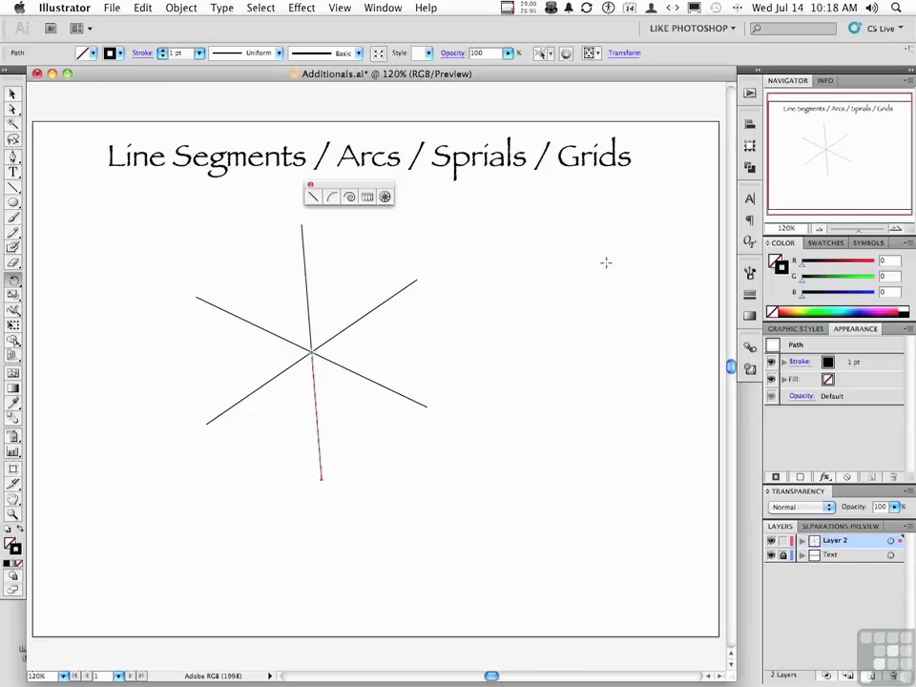
left_click(14, 201)
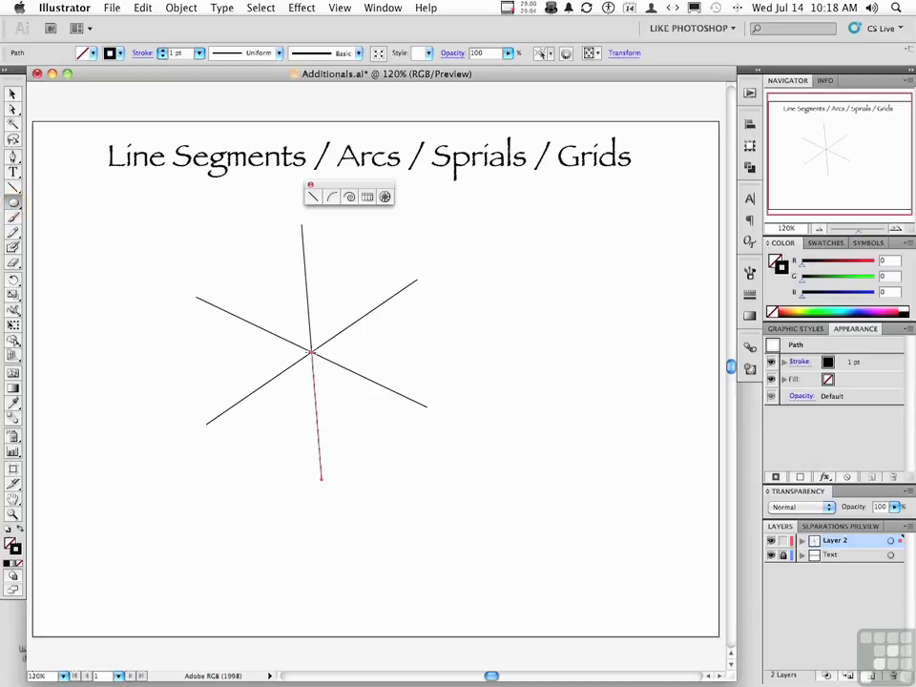
Draw a circle outward from the spokes' hub so it encloses all six spoke ends.
left_click_drag(311, 354, 395, 480)
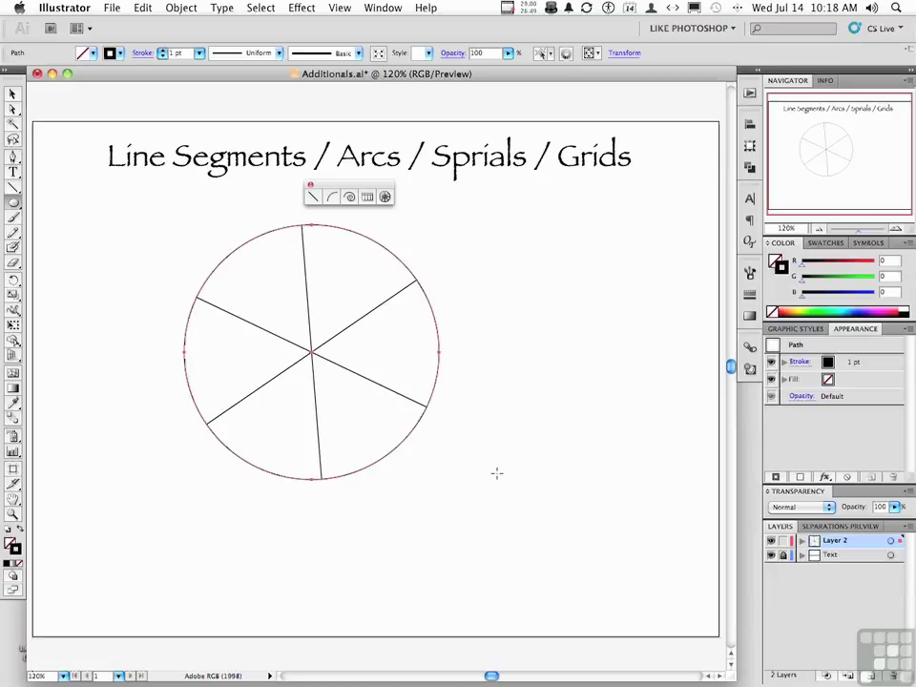